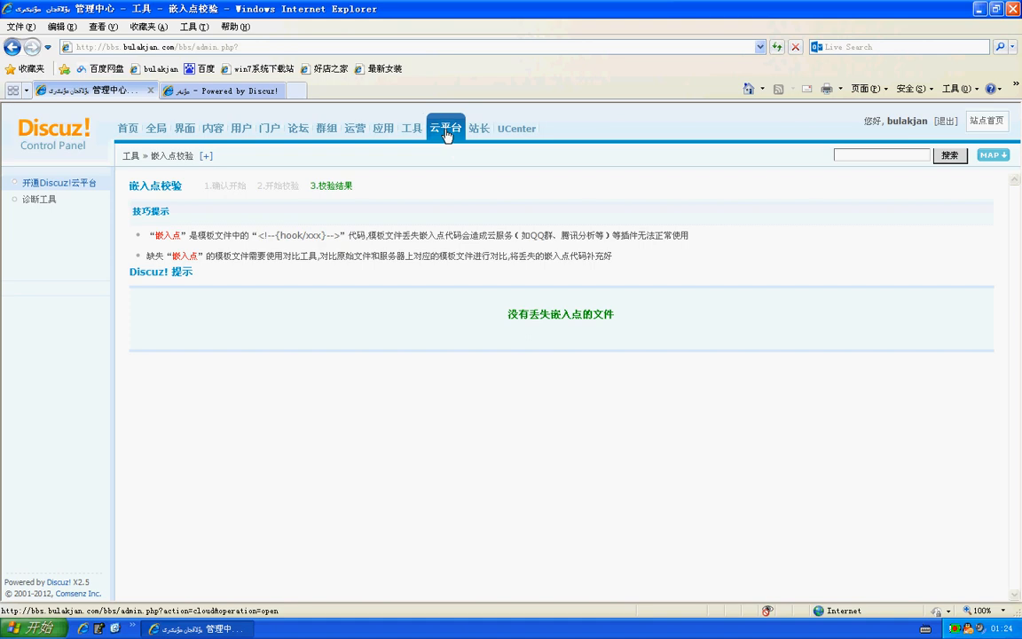
Step: Try to activate the Discuz! cloud platform (Discuz!云平台) and continue to cp.discuz.qq.com for the activation process
left_click(445, 129)
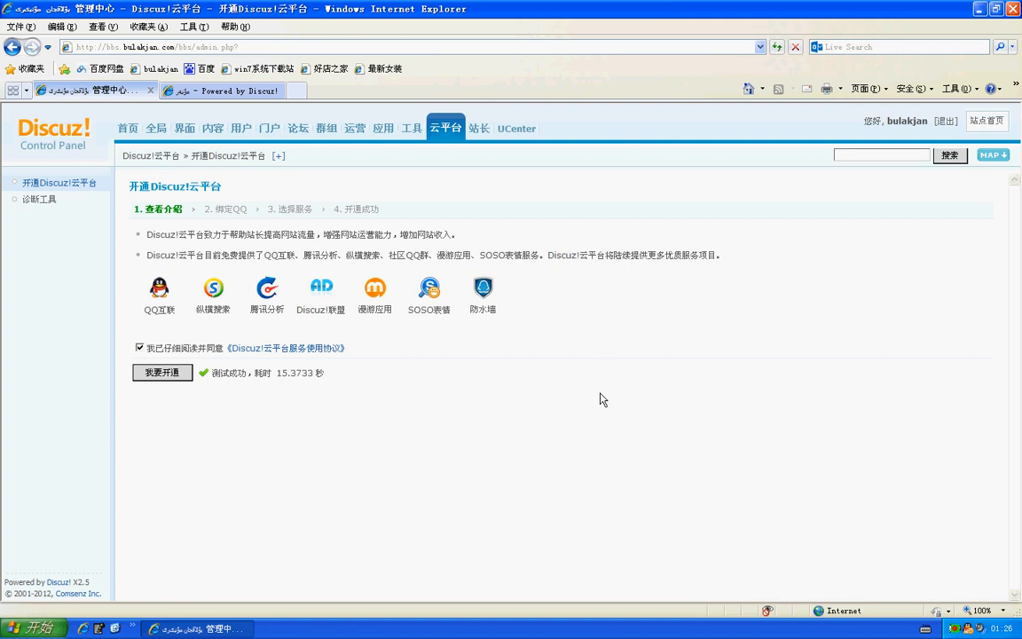
left_click(164, 373)
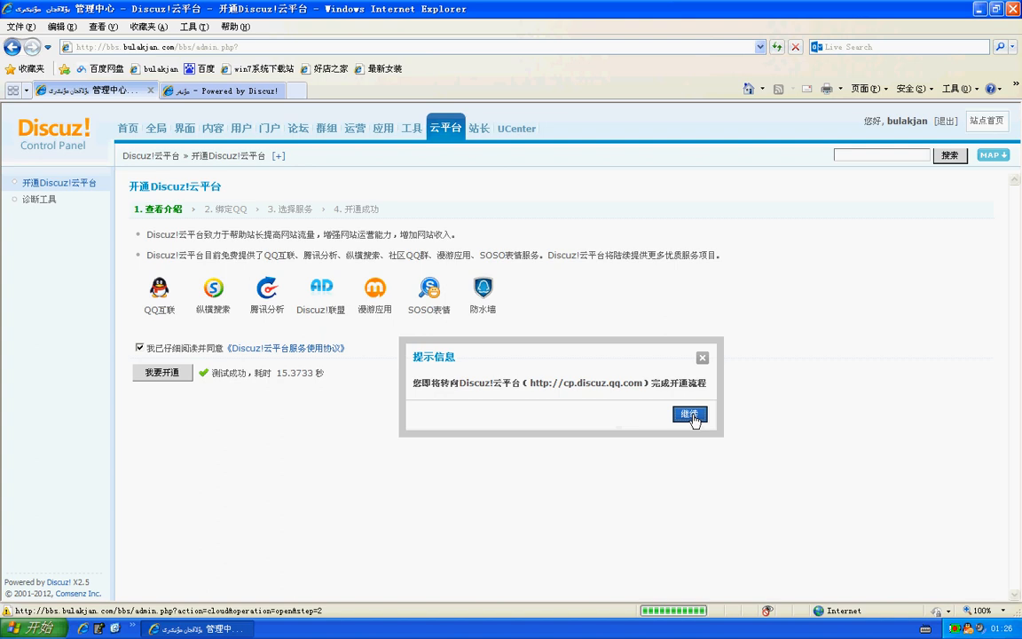
left_click(693, 418)
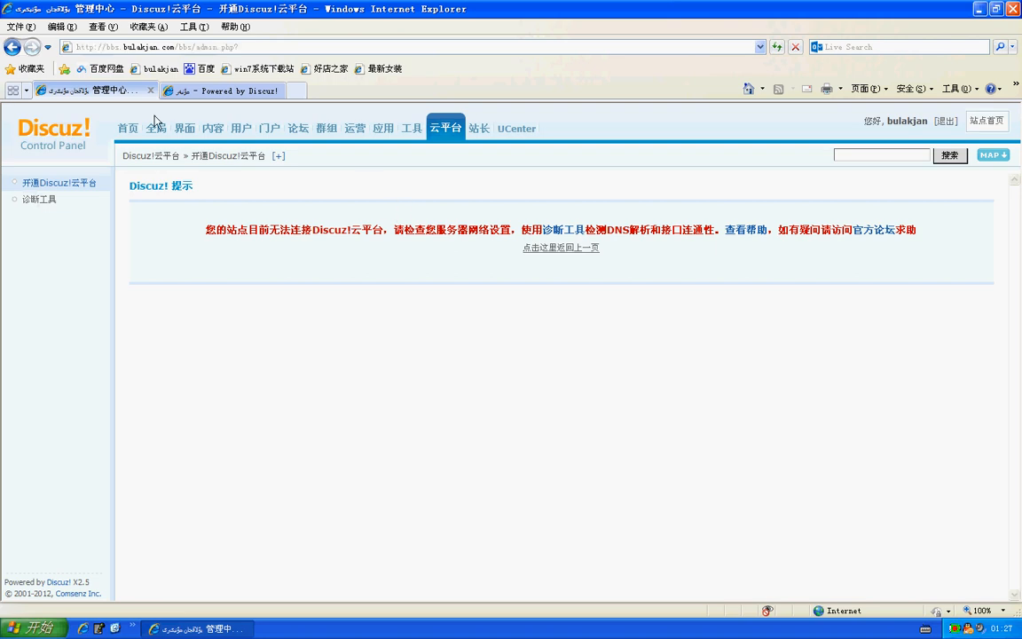
Step: Examine the system status, interface tests and plugin checks in the cloud platform's diagnostic tool (诊断工具)
left_click(155, 127)
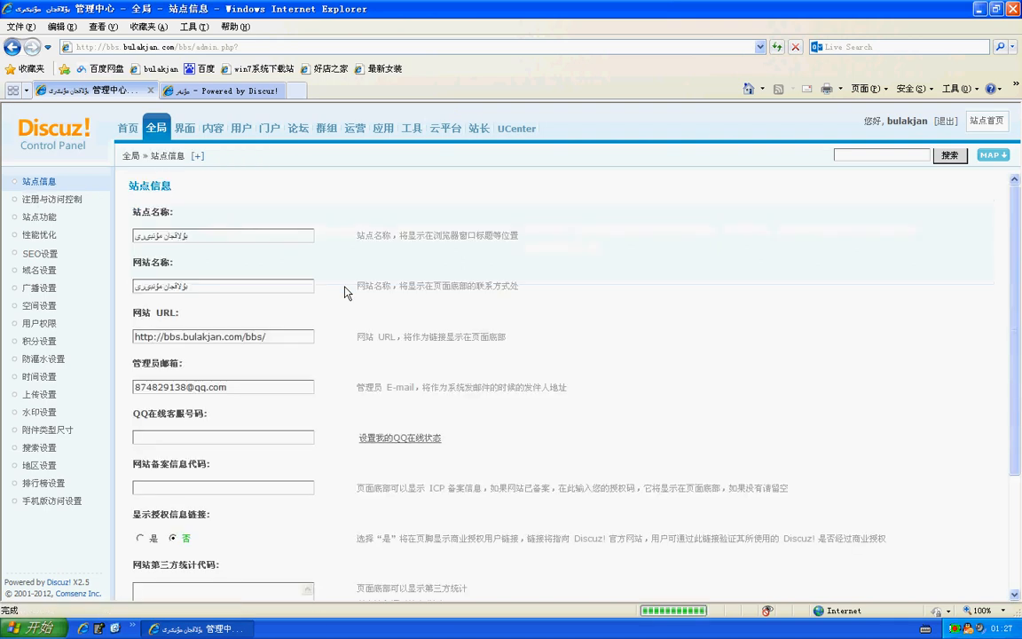
left_click(446, 128)
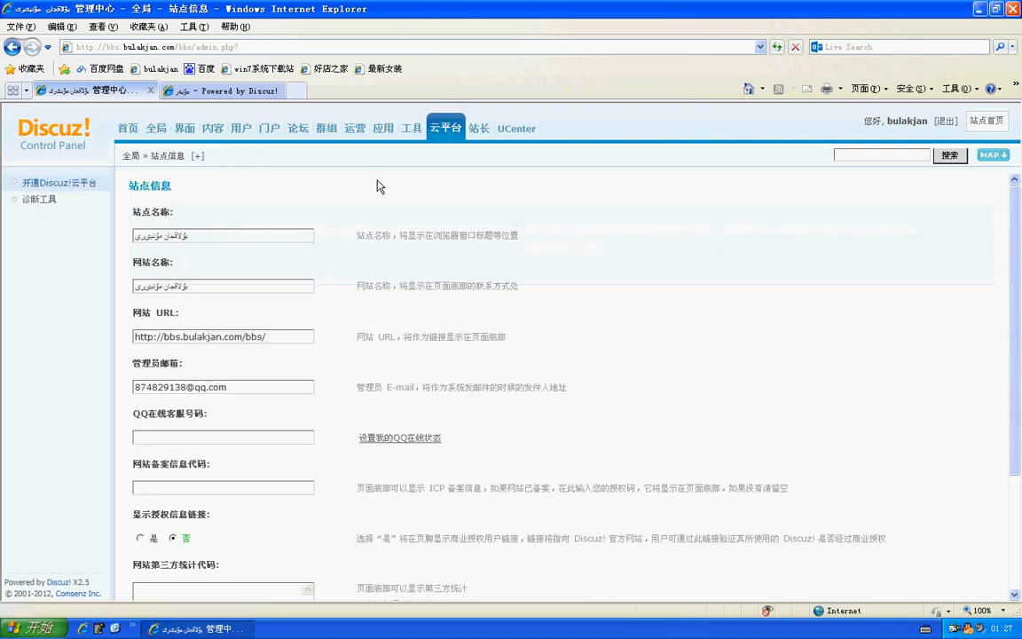
left_click(41, 202)
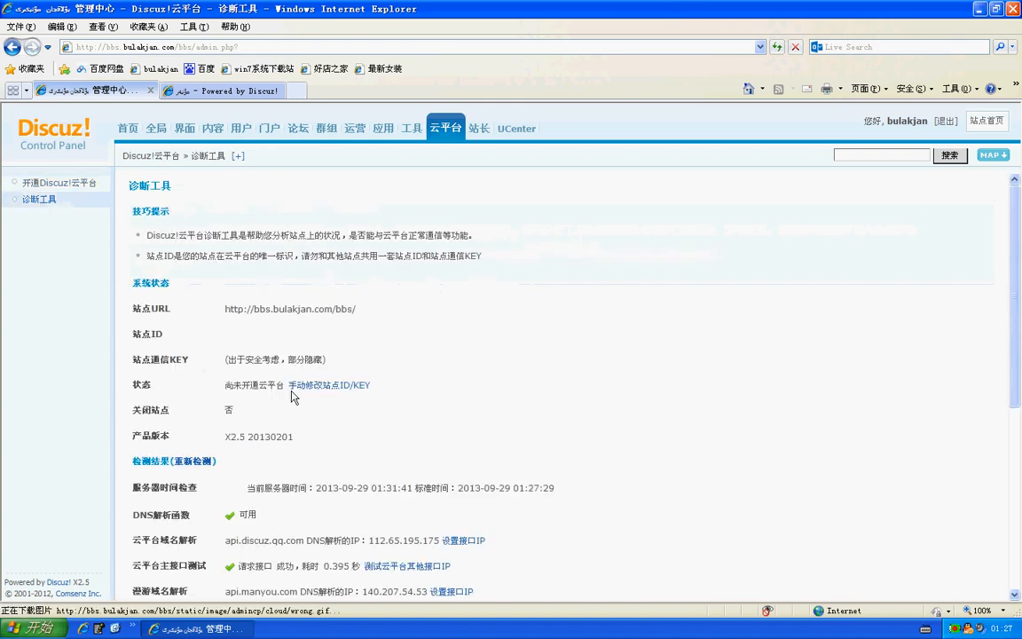
scroll(286, 405, "down", 3)
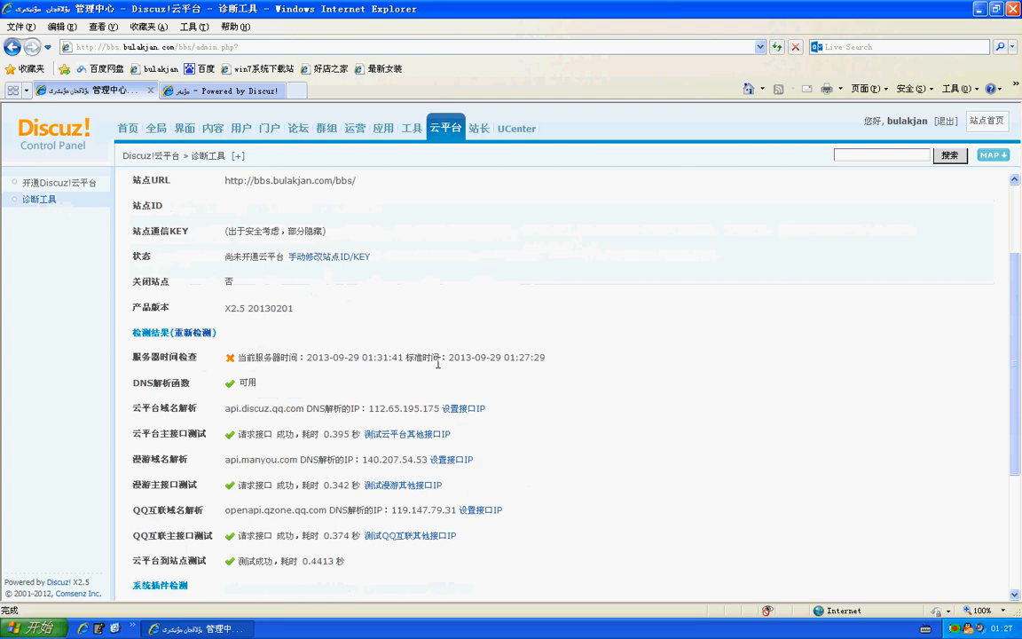
scroll(438, 367, "down", 7)
scroll(435, 364, "up", 10)
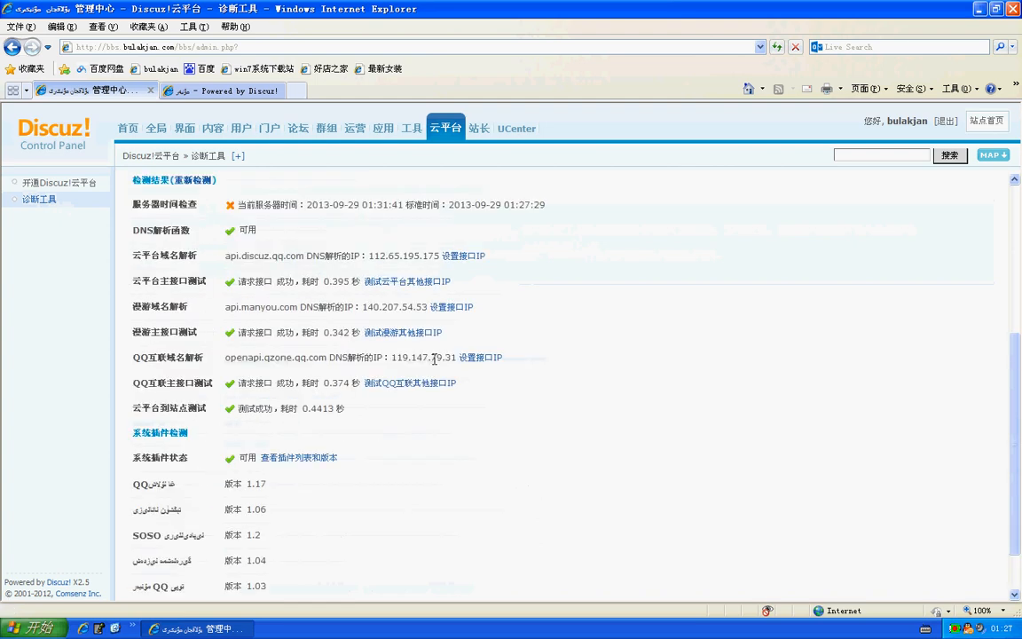
left_click(332, 385)
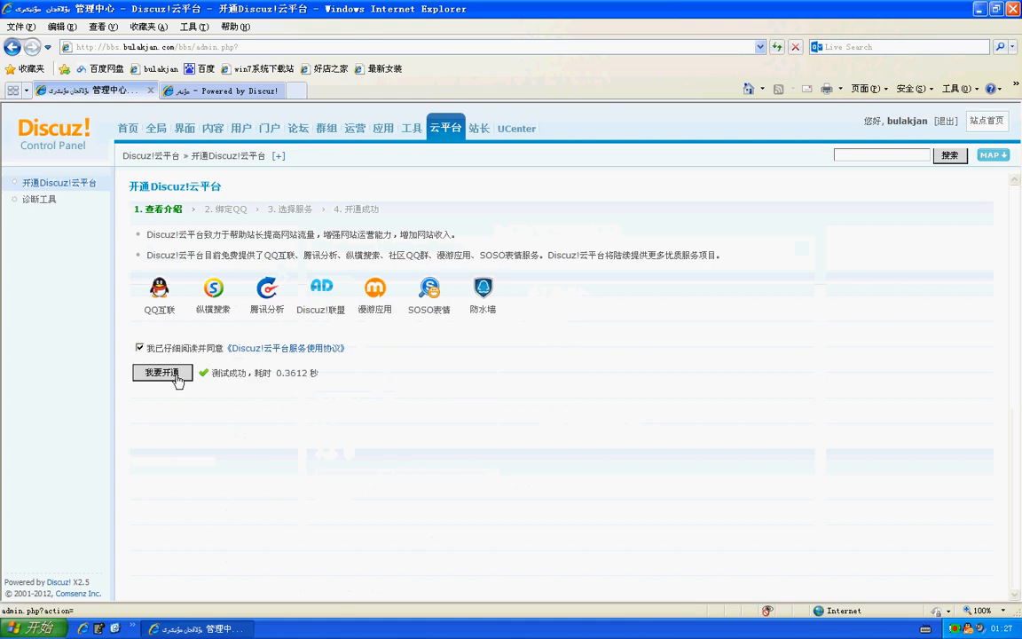
Step: Request cloud platform activation again and confirm continuing to cp.discuz.qq.com, repeating the request once more
left_click(176, 377)
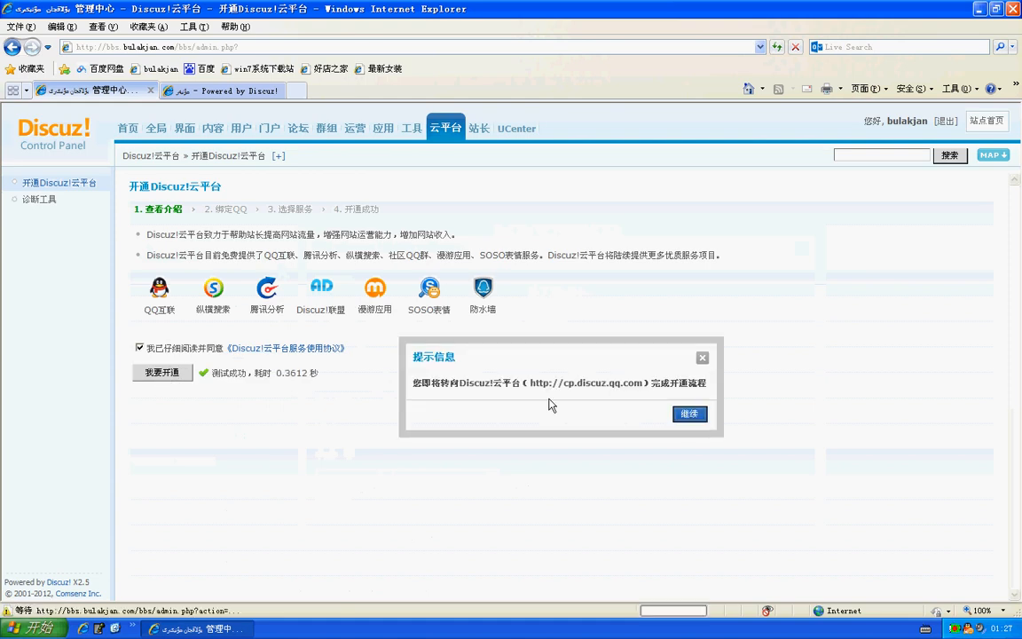
left_click(690, 413)
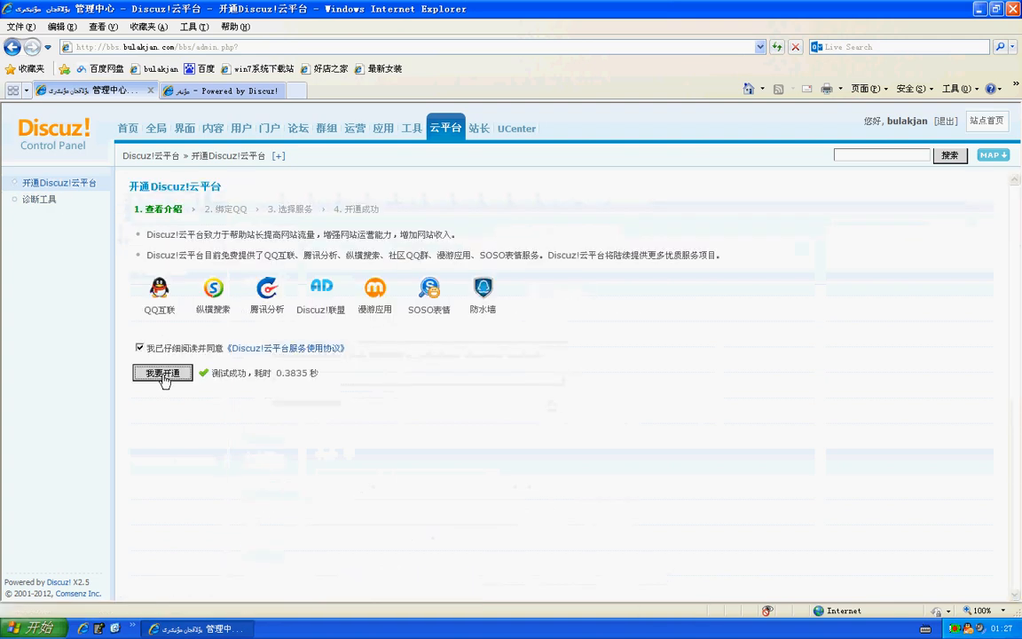
left_click(162, 373)
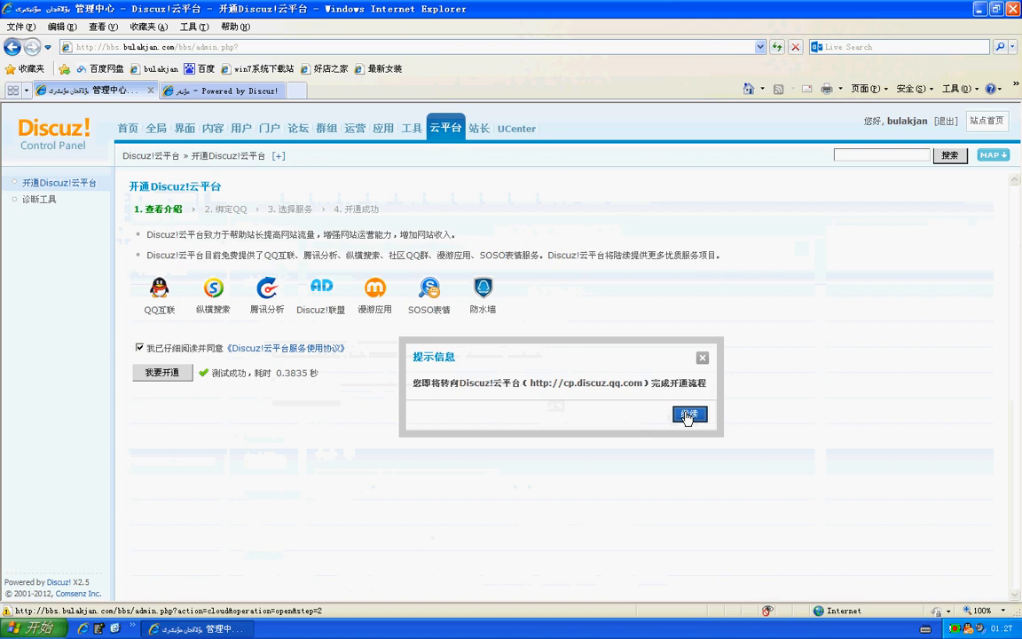
left_click(689, 415)
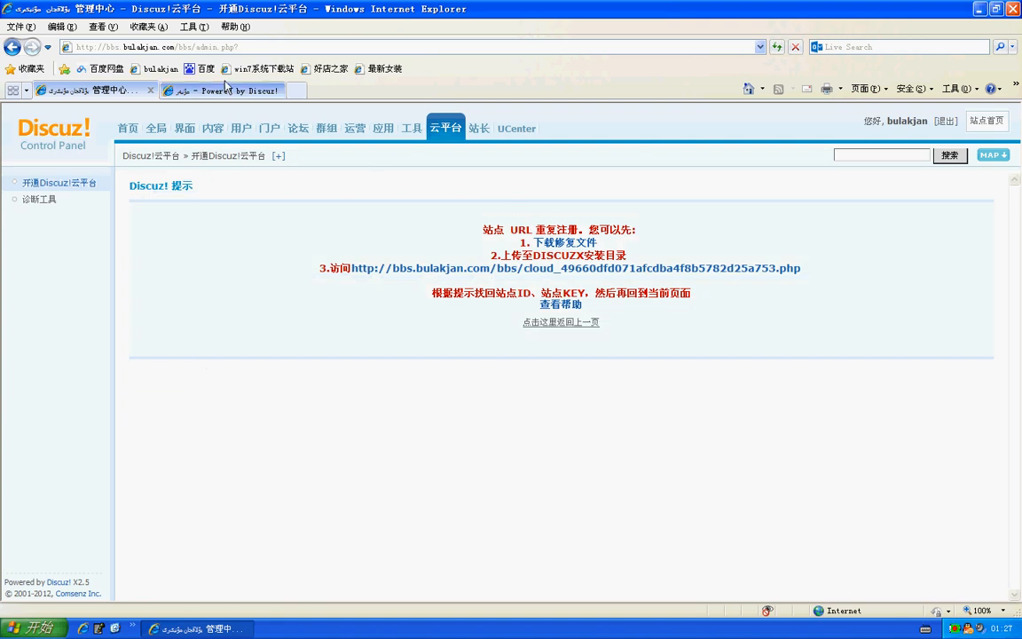
Step: Download the offered cloud repair file (下载修复文件) and save it as a PHP document on the desktop
left_click(189, 48)
left_click_drag(192, 48, 67, 48)
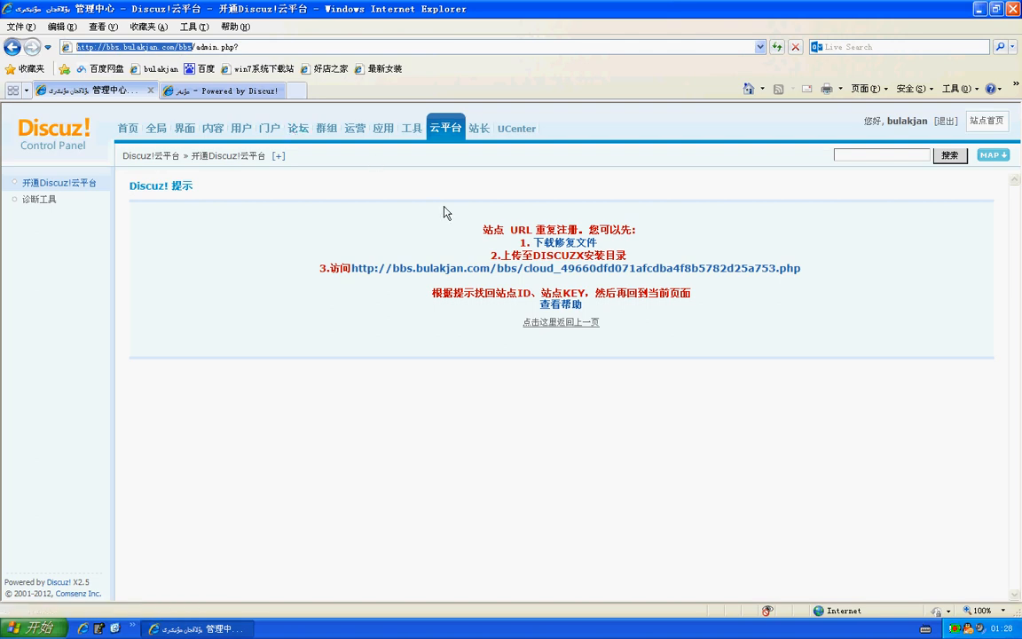
right_click(558, 247)
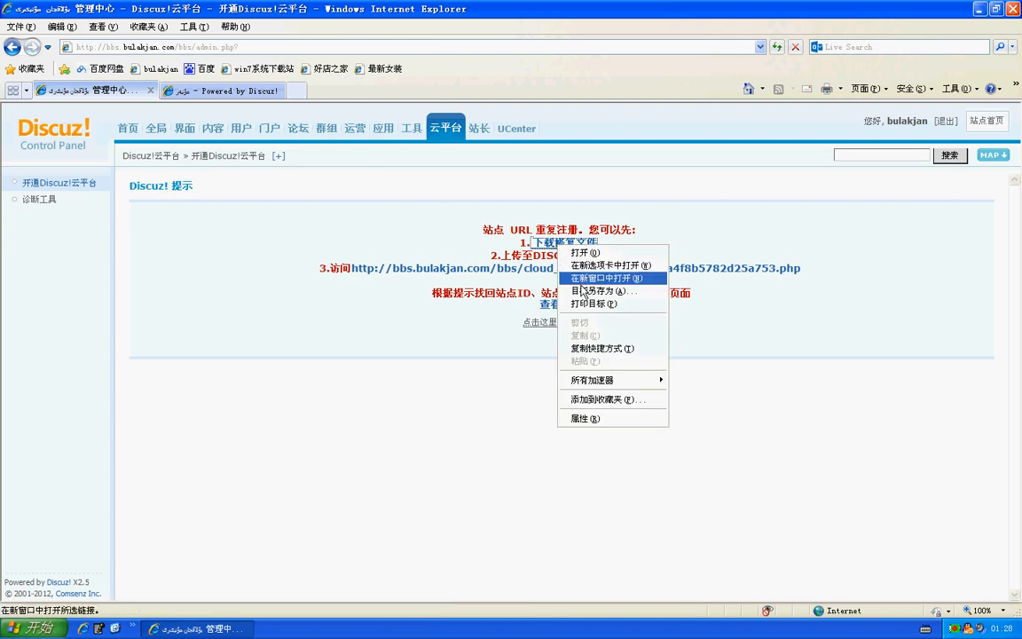
left_click(588, 290)
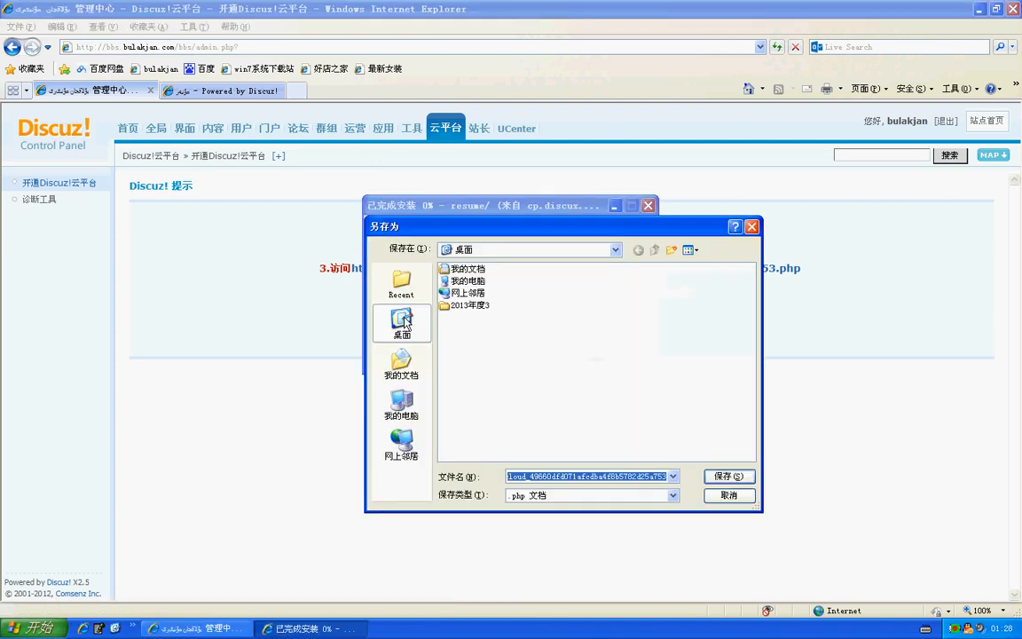
left_click(721, 478)
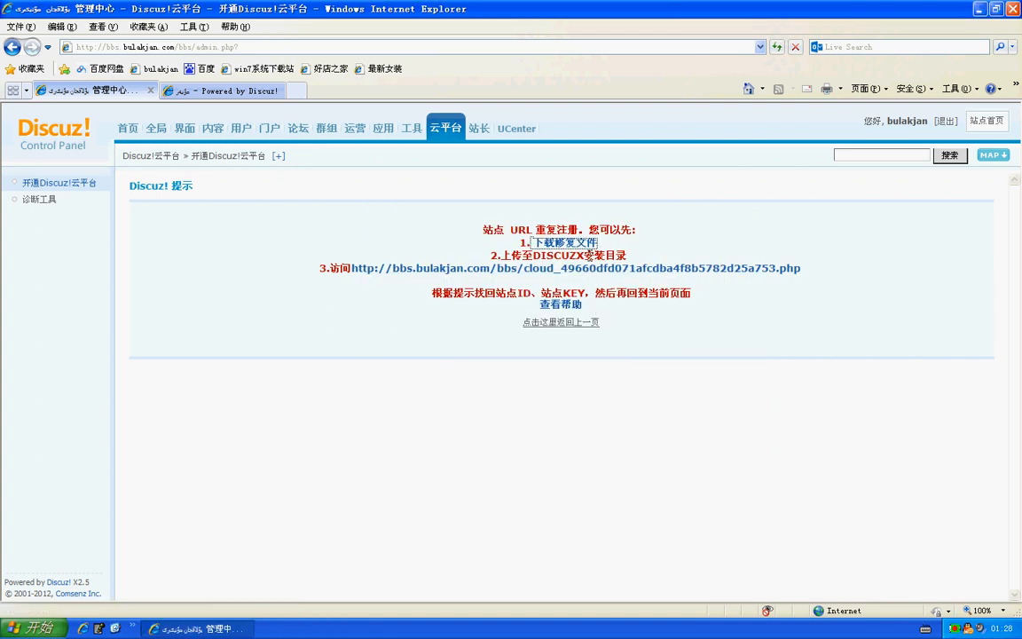
Step: Switch to FlashFXP and connect to the bbs.bulakjan.com FTP server from the connection history
left_click(980, 9)
double_click(25, 575)
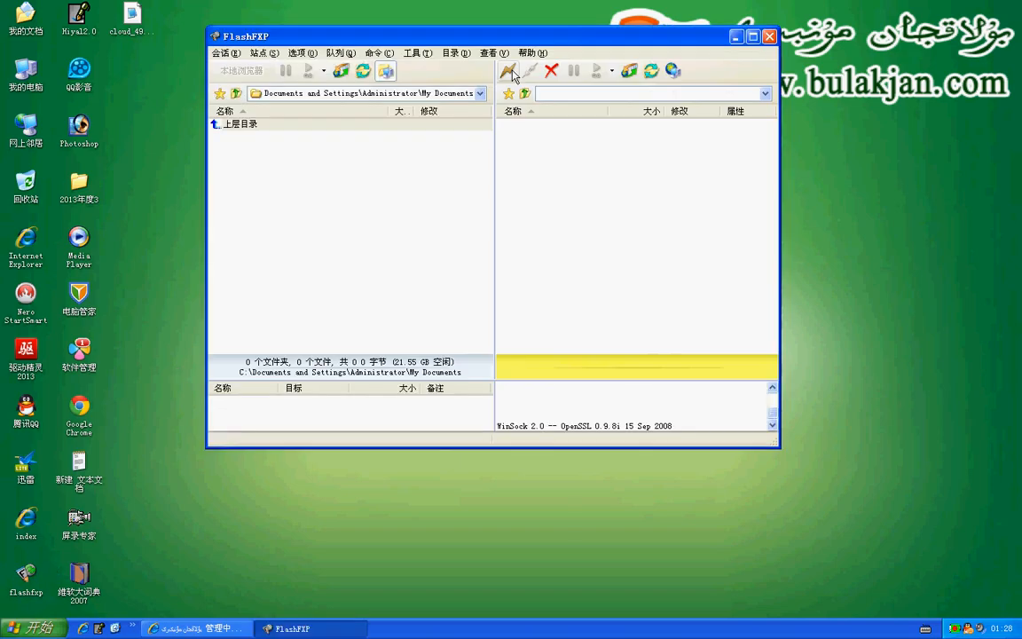
left_click(508, 70)
mouse_move(519, 109)
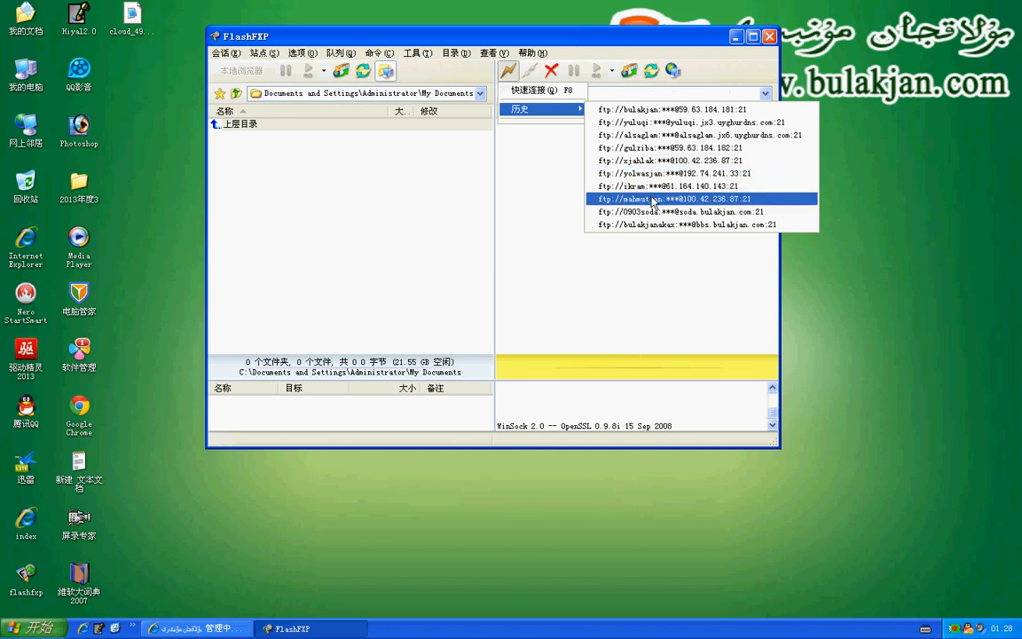
left_click(661, 224)
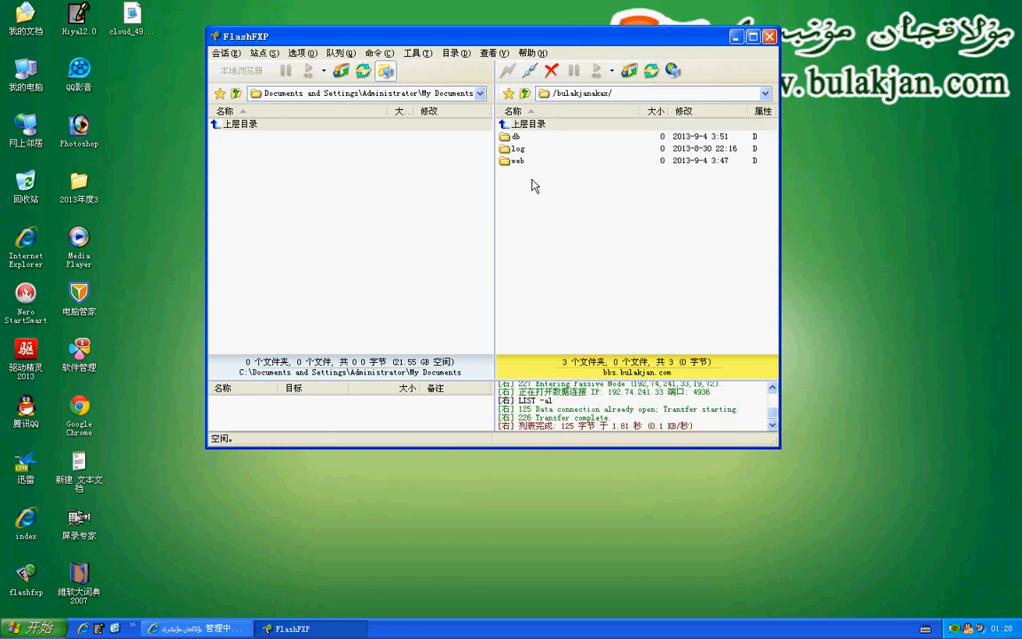
Step: Open the forum's installation folder web/bbs on the FTP server and look through its files
double_click(511, 163)
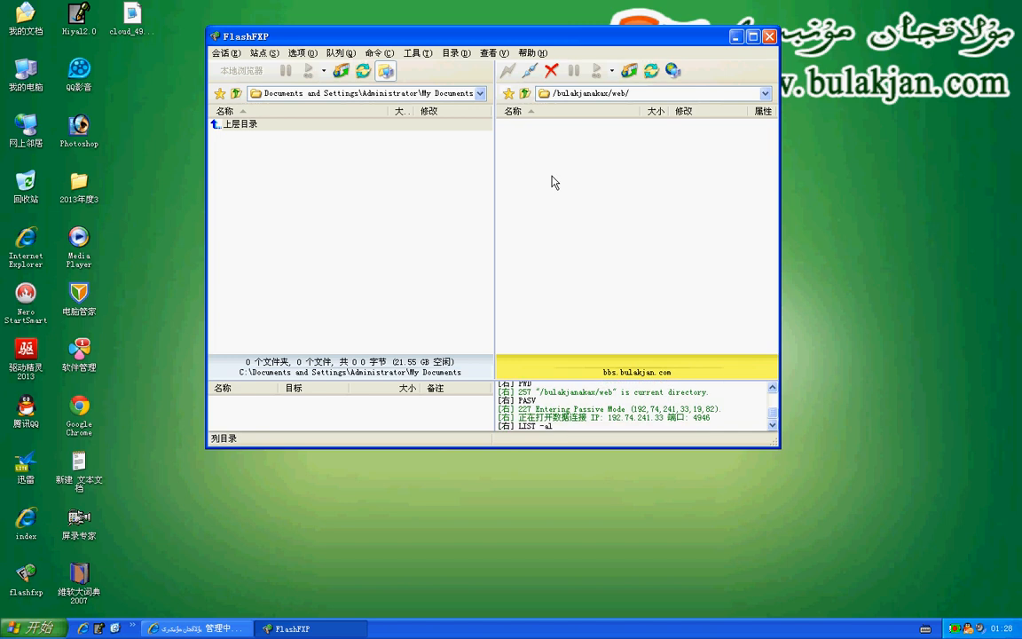
double_click(519, 149)
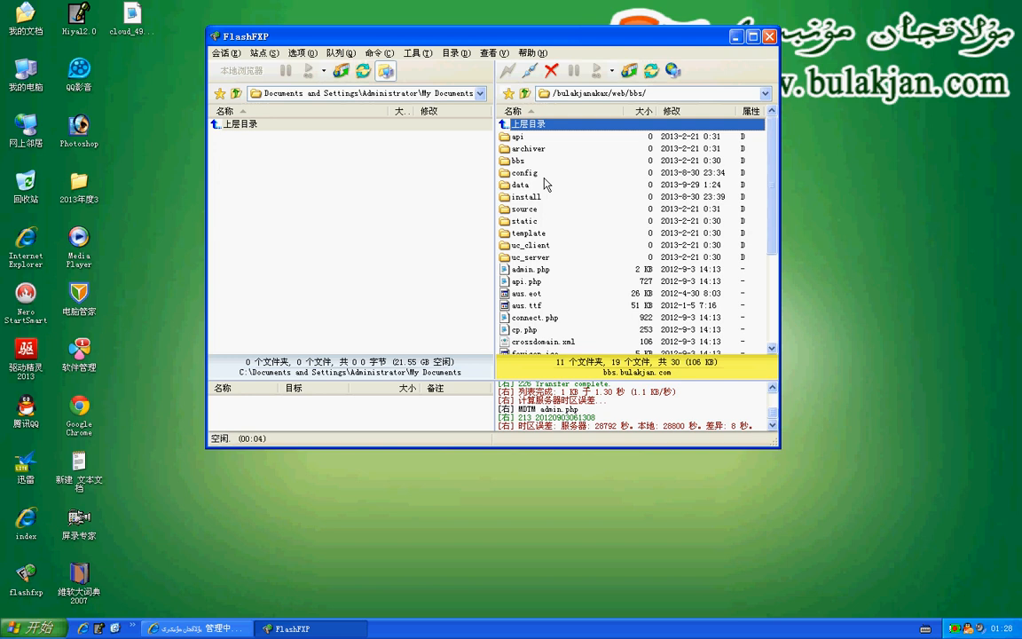
scroll(546, 184, "down", 4)
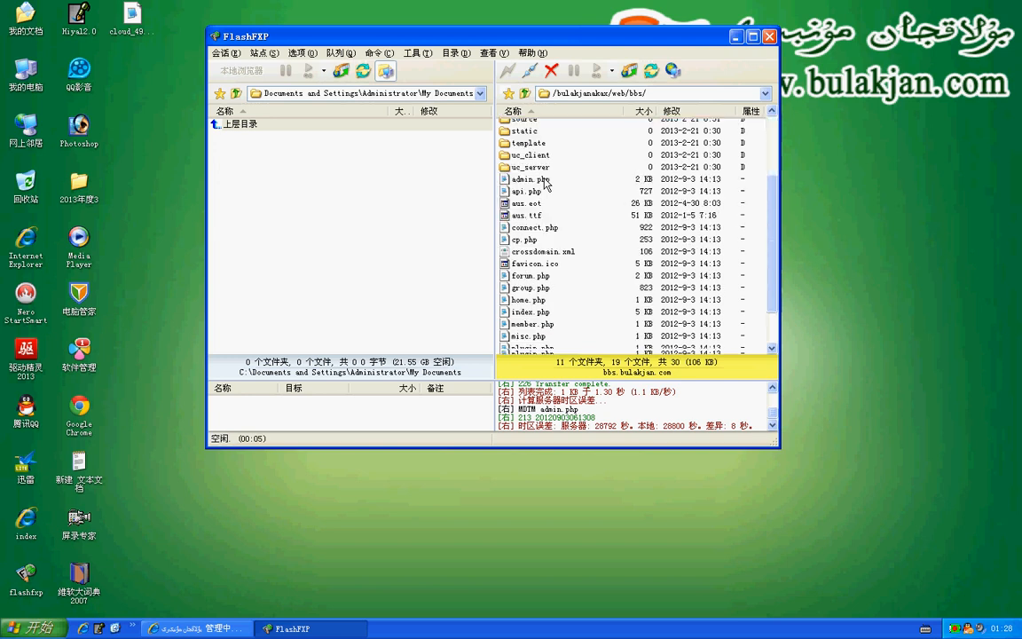
Step: Upload the downloaded cloud repair PHP file from the local desktop to the server's web/bbs folder
left_click(480, 93)
left_click(419, 108)
left_click(284, 160)
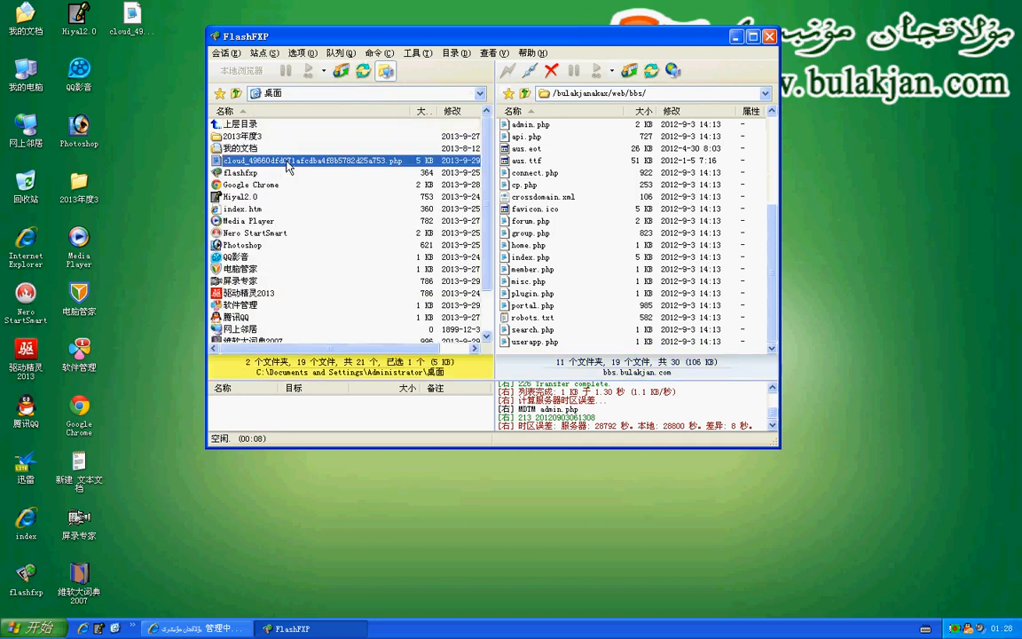
right_click(288, 162)
left_click(305, 169)
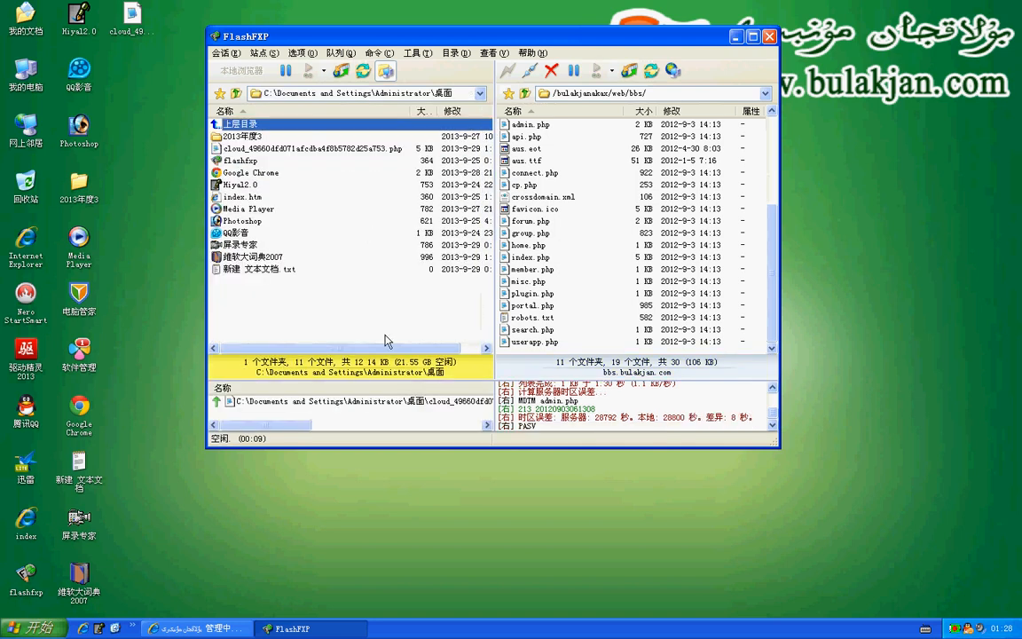
Step: Return to Internet Explorer, open the uploaded repair file's page and check the current site address and site ID
left_click(200, 629)
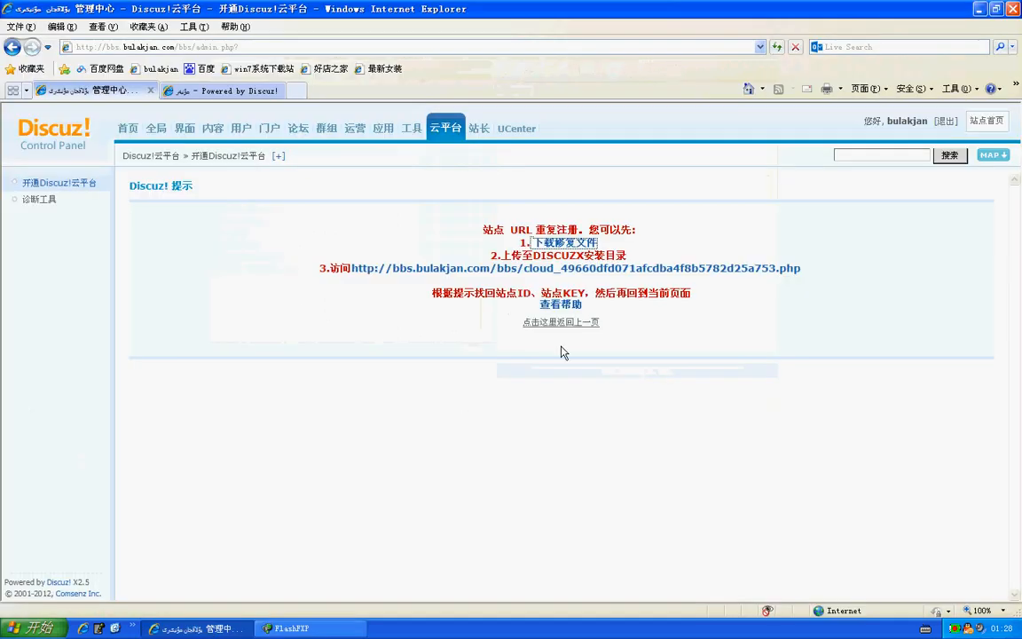
left_click(553, 269)
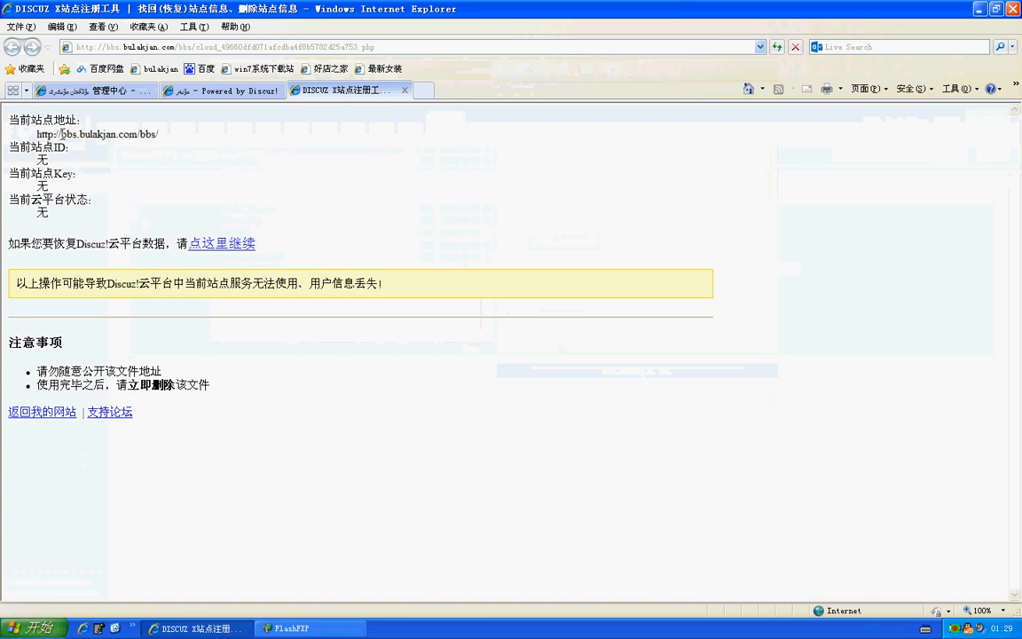
left_click_drag(40, 133, 138, 135)
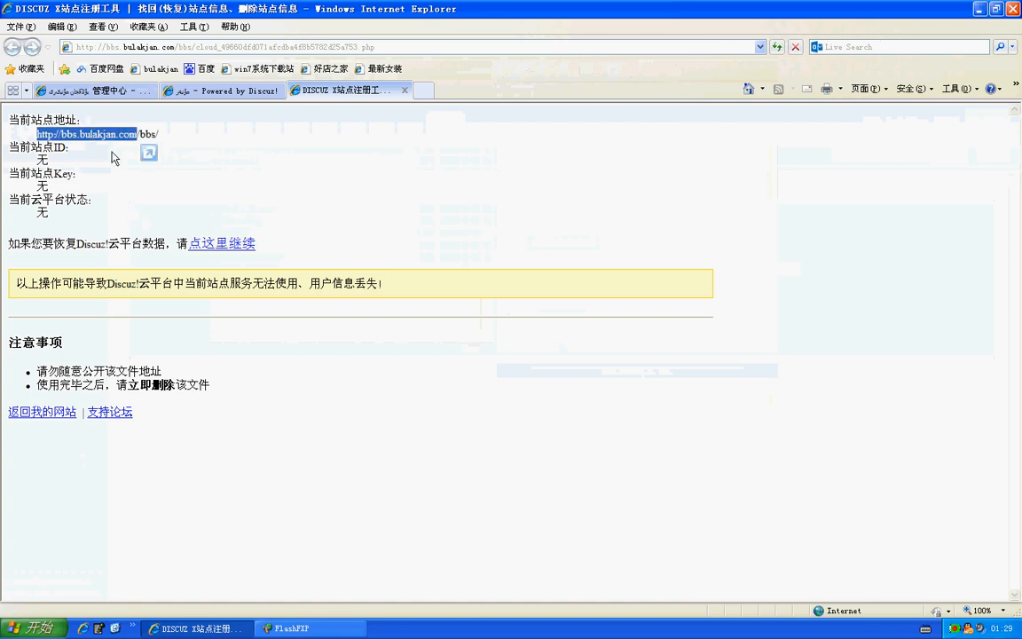
left_click(70, 155)
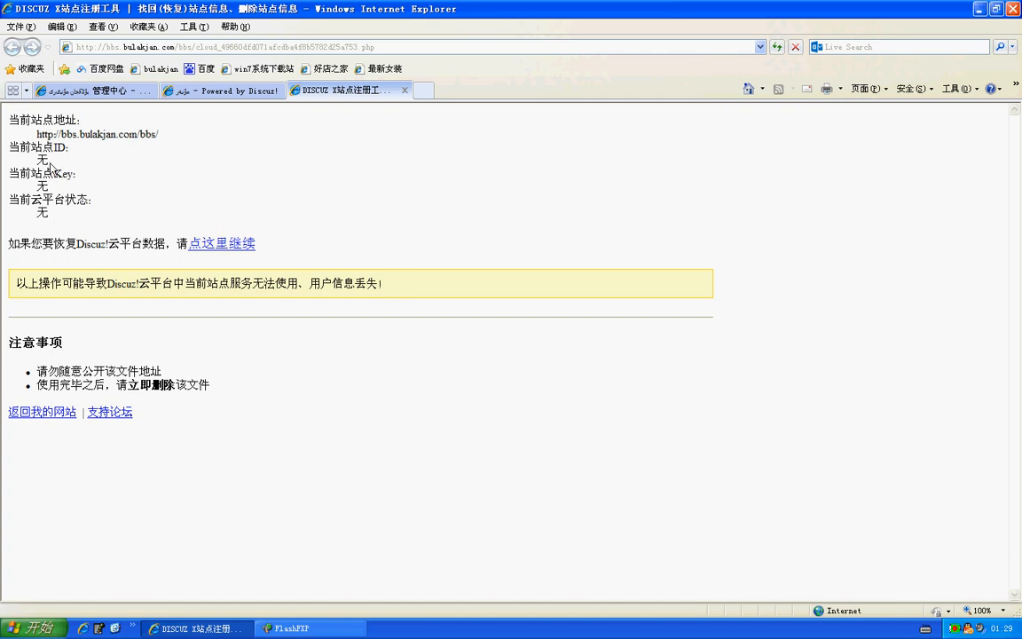
left_click(223, 245)
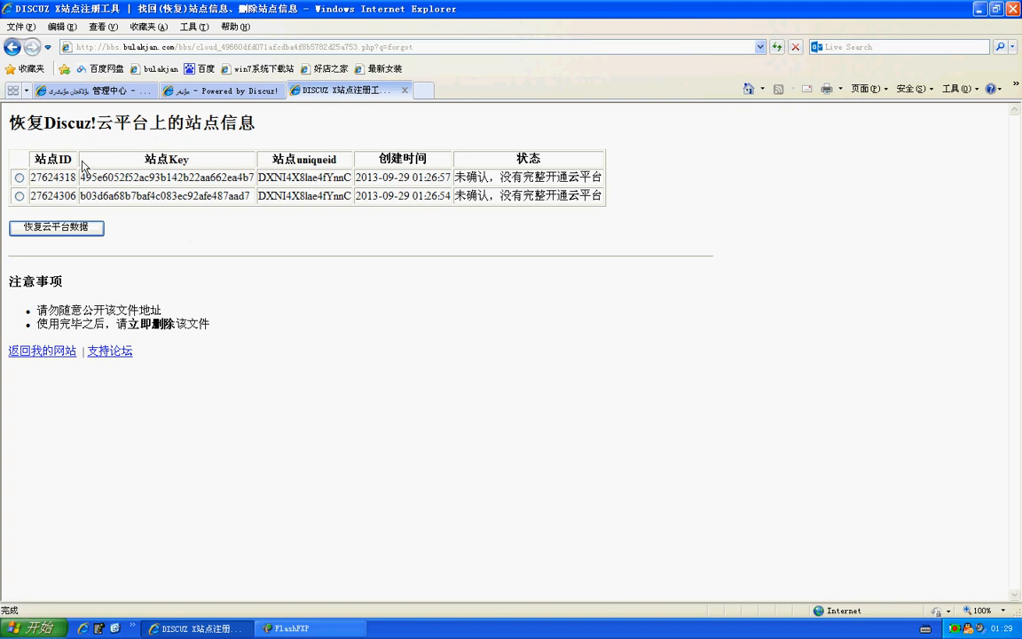
left_click(18, 178)
left_click(56, 229)
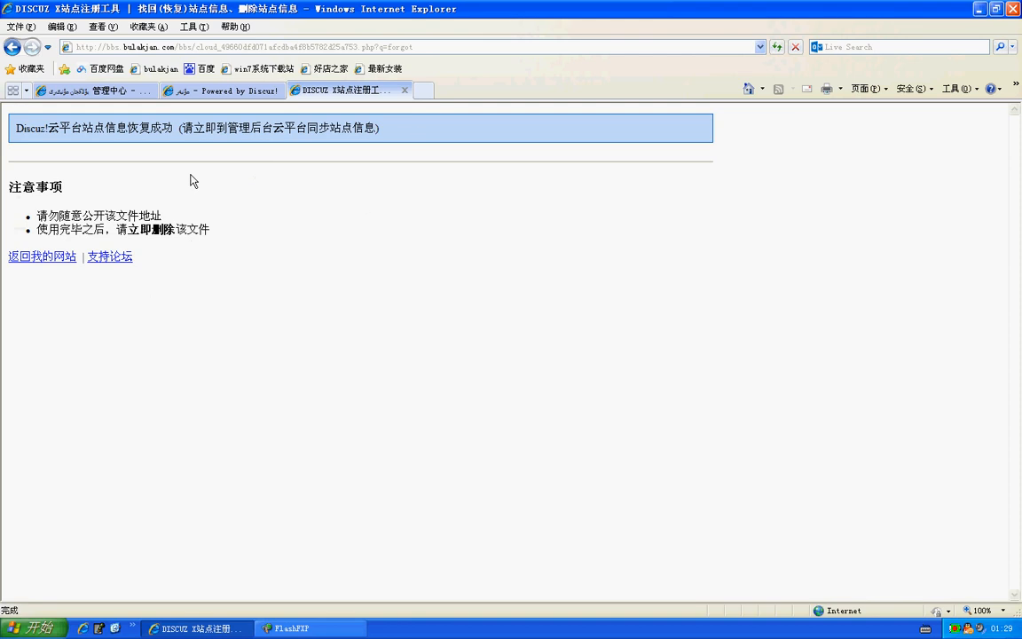
left_click(45, 257)
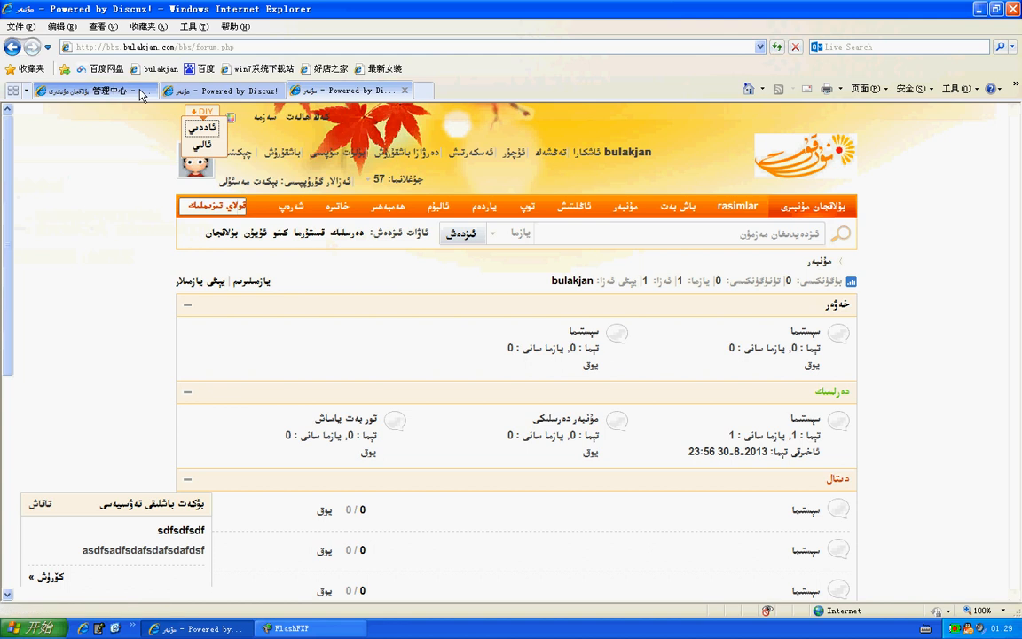
Step: Return to the forum's admin center, reopen the cloud platform page and request activation with the restored site information
left_click(93, 91)
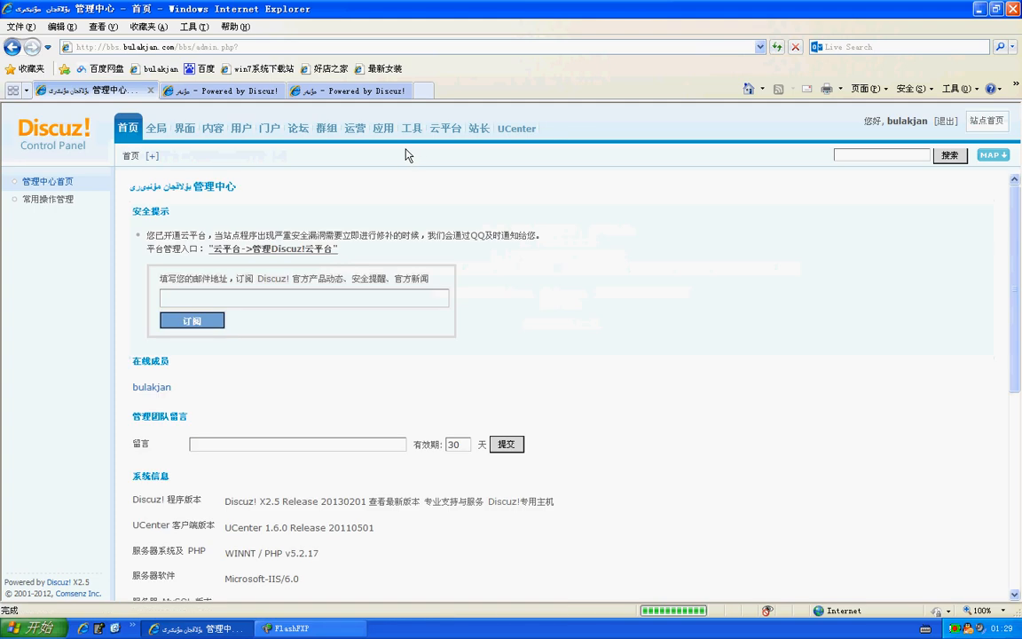
left_click(442, 141)
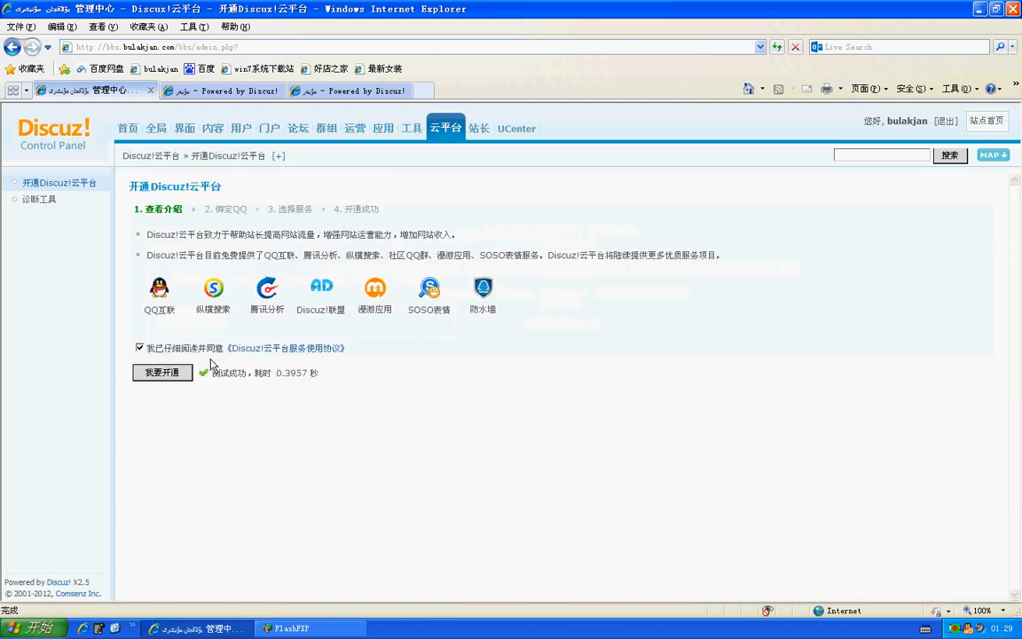
left_click(162, 372)
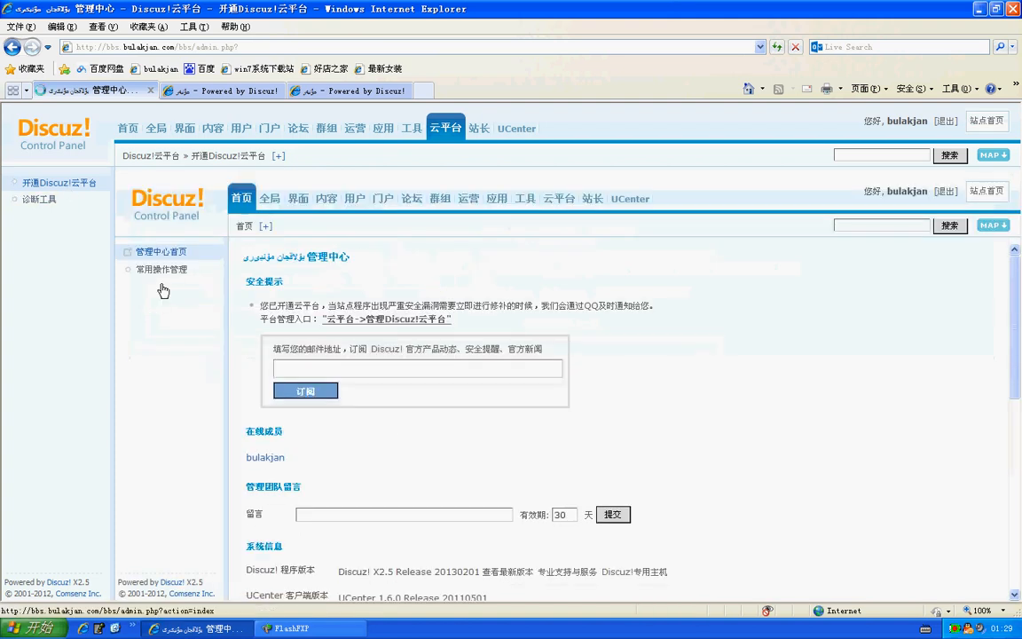
Step: Try again to request Discuz! cloud platform activation and continue to the QQ binding stage
left_click(67, 185)
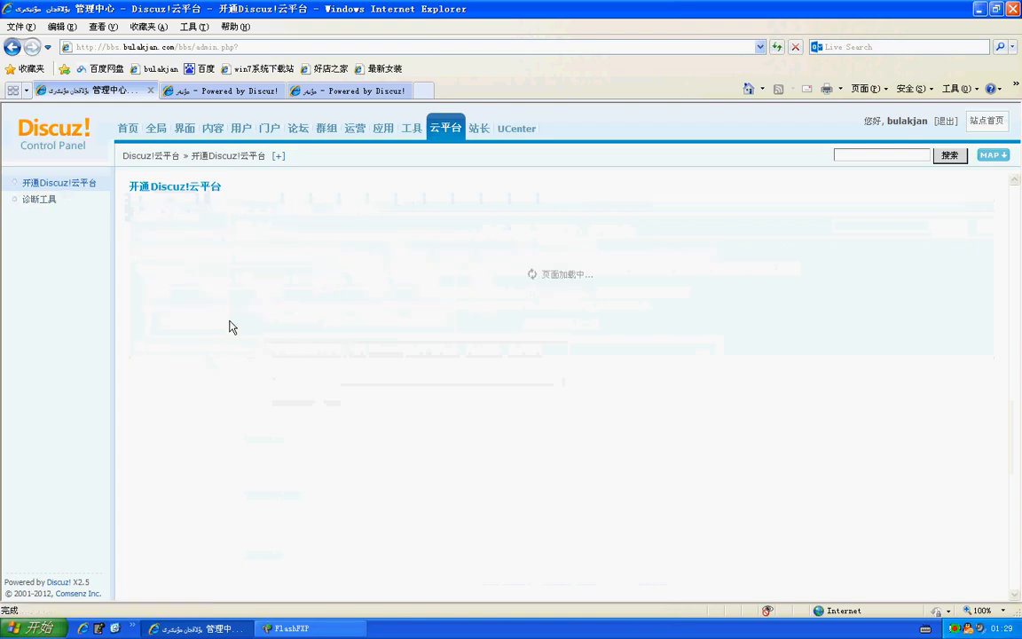
left_click(165, 374)
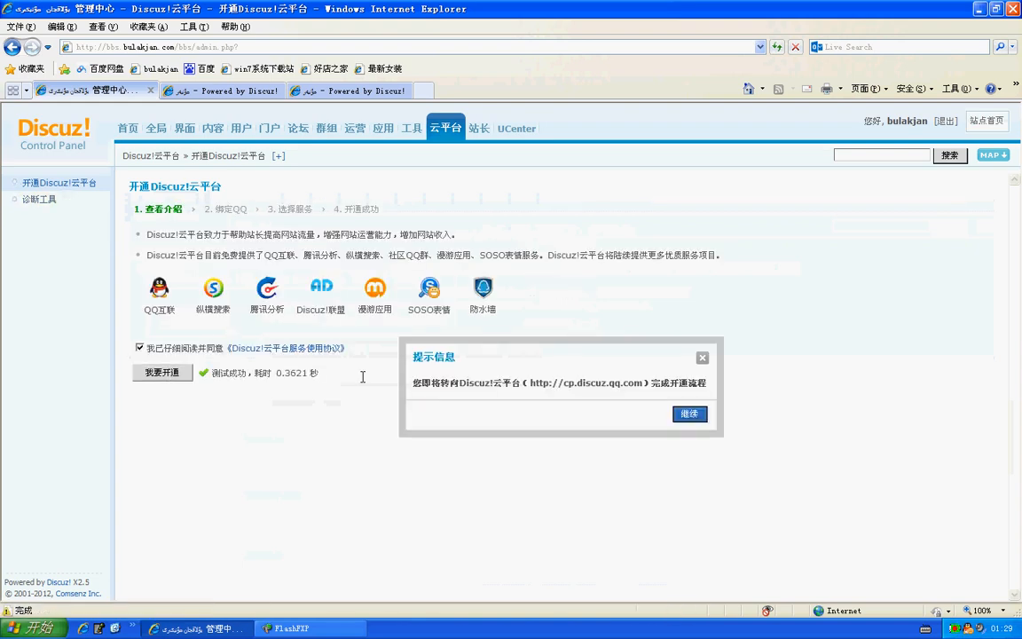
left_click(646, 415)
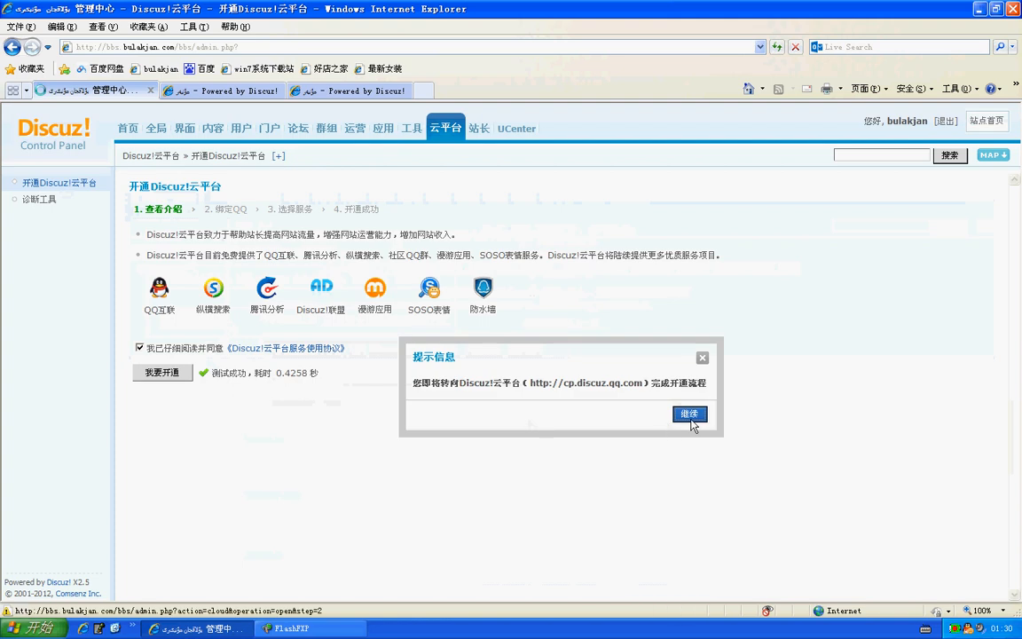
left_click(692, 419)
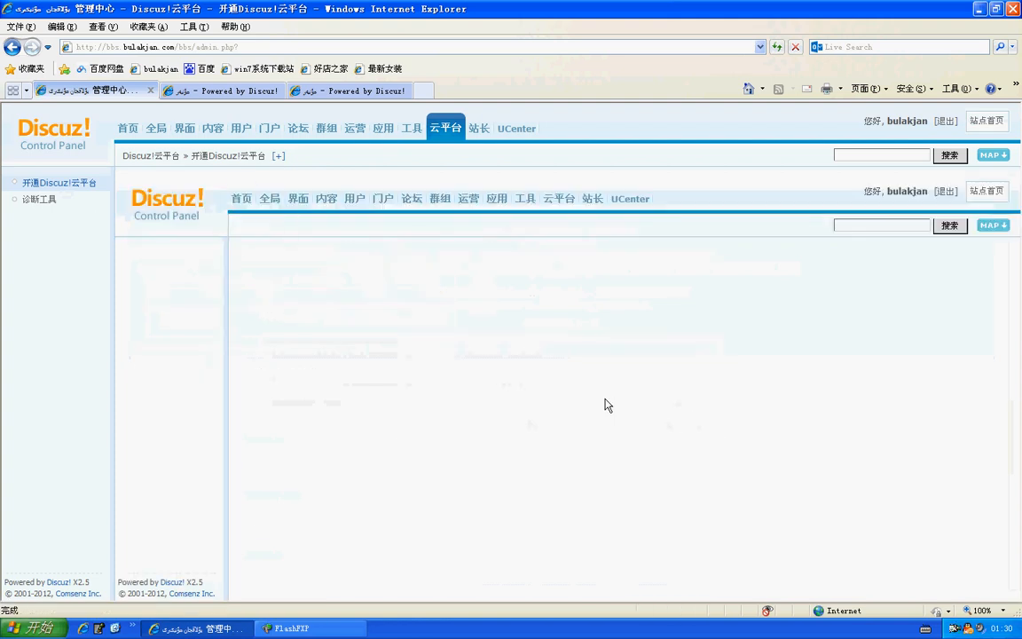
Step: Reopen the cloud platform activation page, continue to the QQ binding stage and bind the already logged-in QQ account
left_click(64, 184)
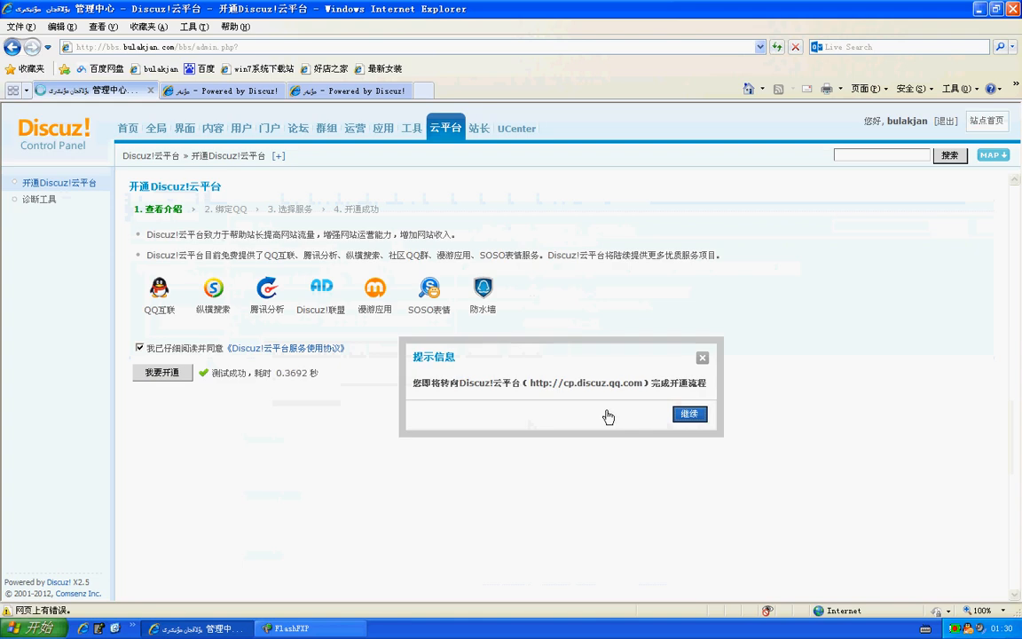
left_click(689, 415)
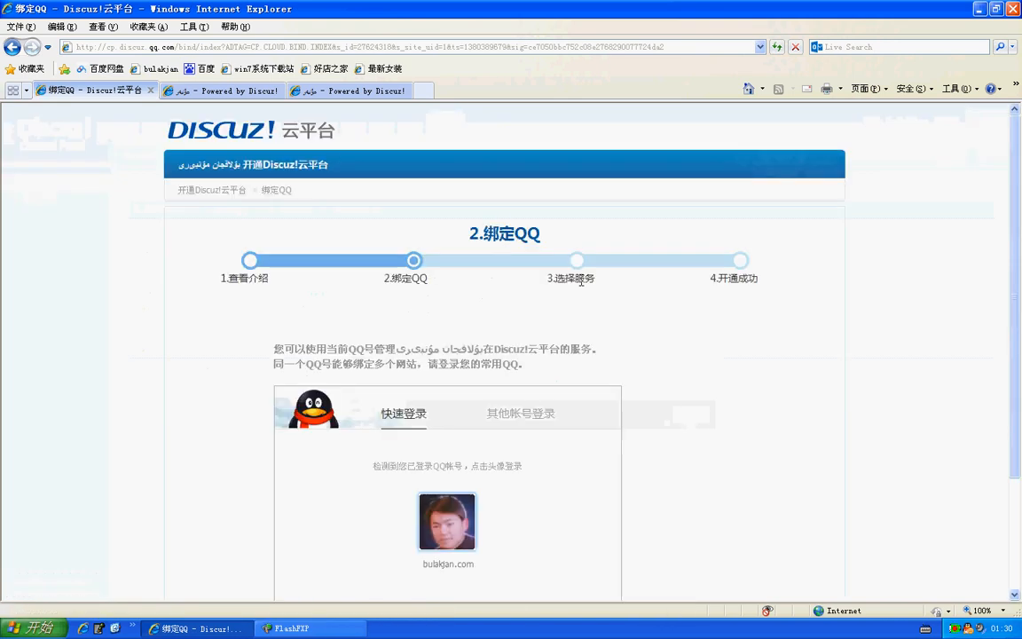
scroll(581, 281, "down", 3)
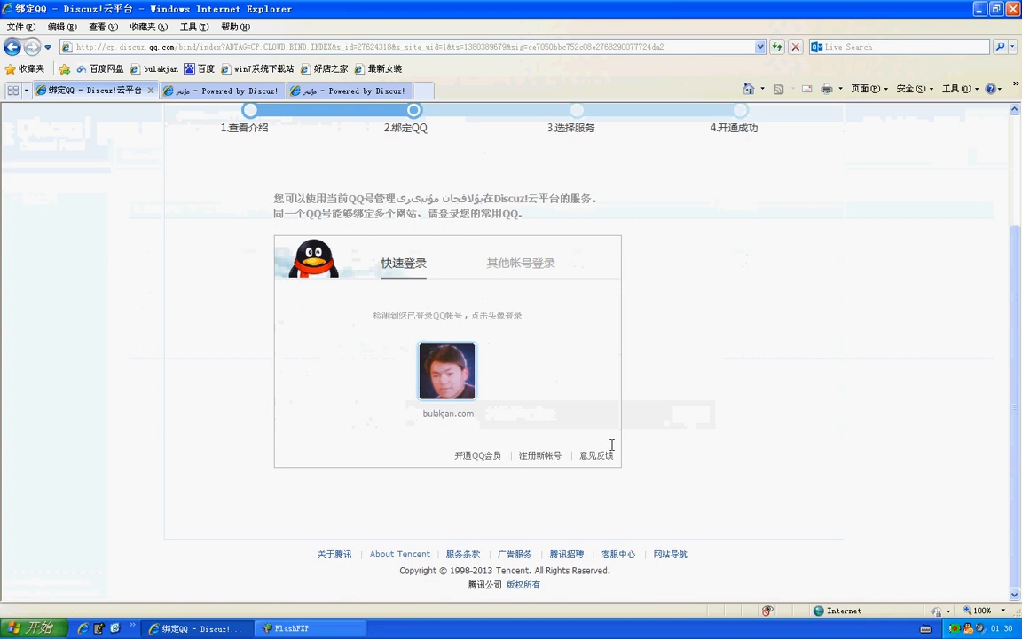
left_click(454, 382)
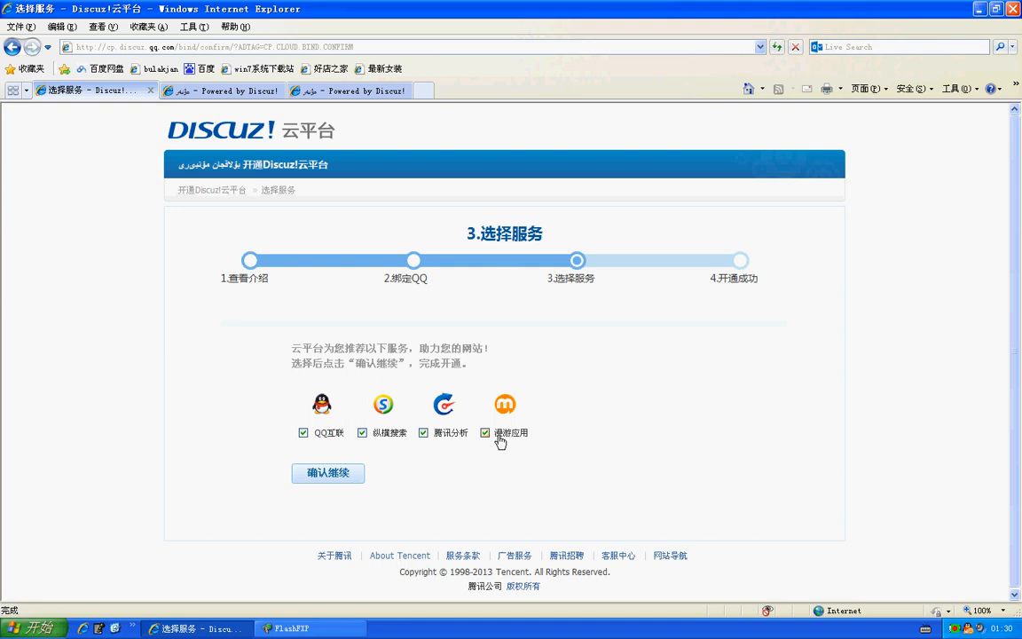
Step: Confirm the QQ互联, 纵横搜索, 腾讯分析 and 漫游应用 services, close FlashFXP and return to the site
left_click(342, 475)
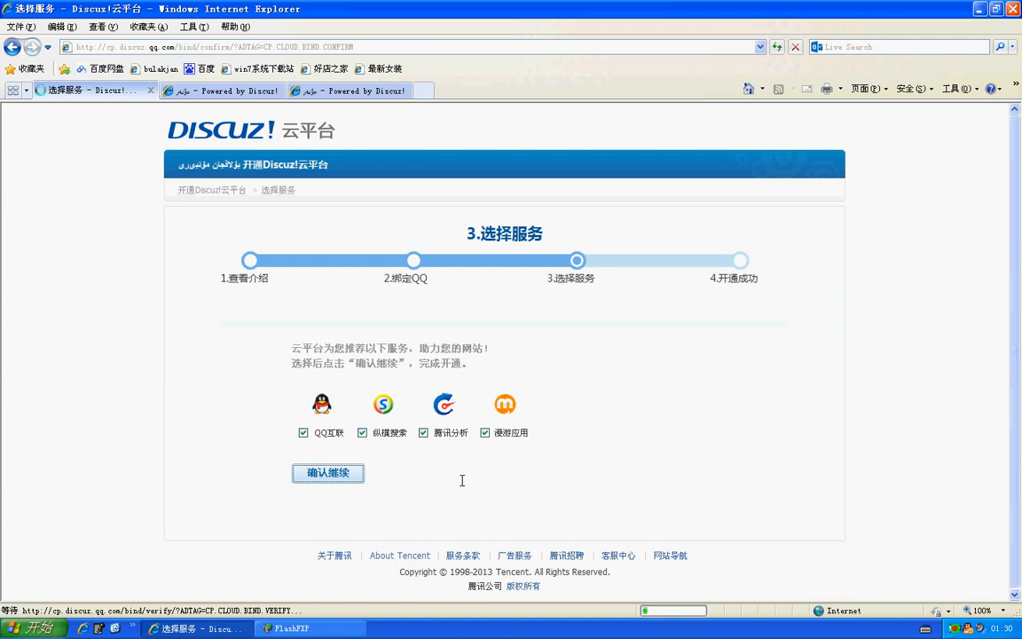
left_click(356, 624)
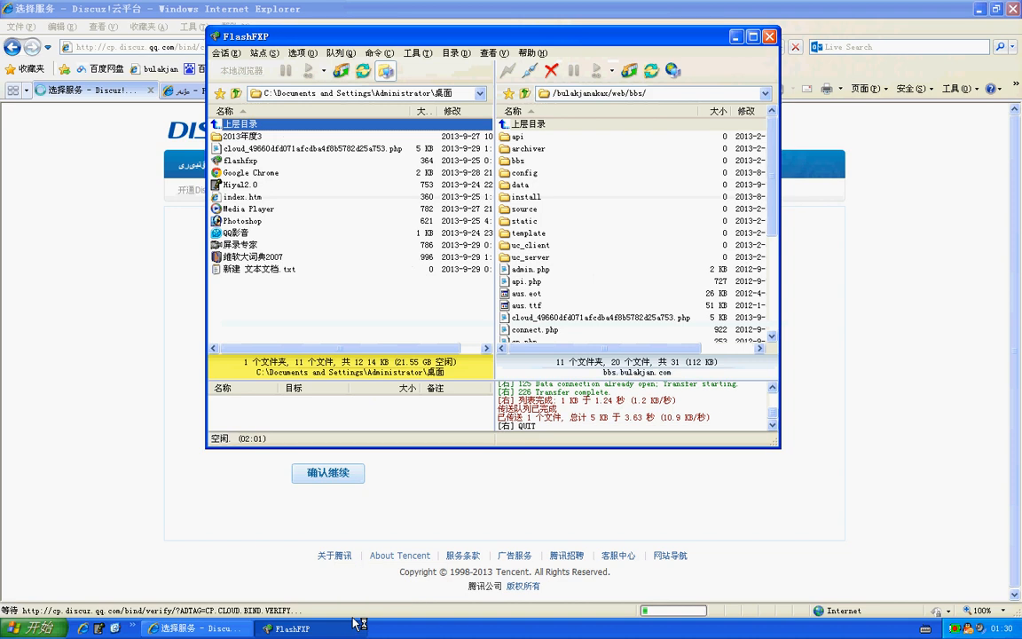
left_click(356, 624)
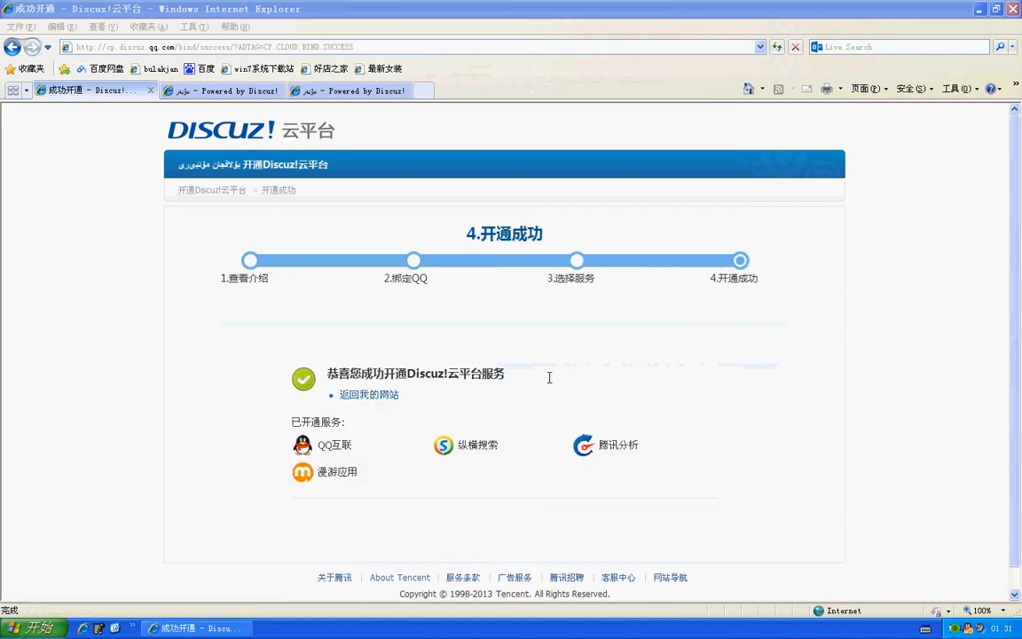
left_click(369, 395)
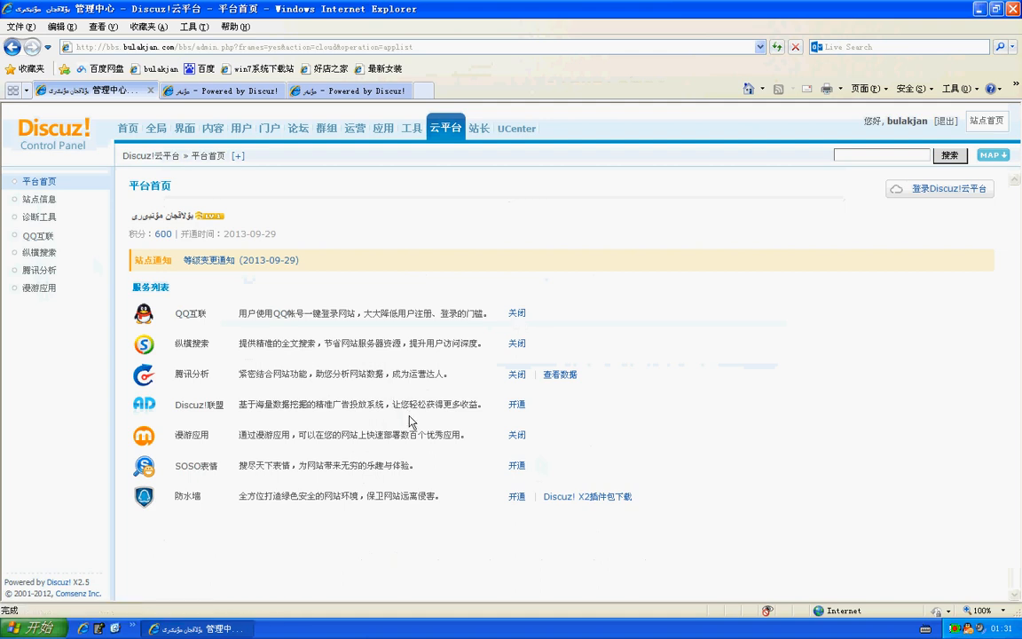
Step: In the QQ互联 settings, select the forum boards allowed to push posts to QQ空间 and to 腾讯微博
left_click(37, 233)
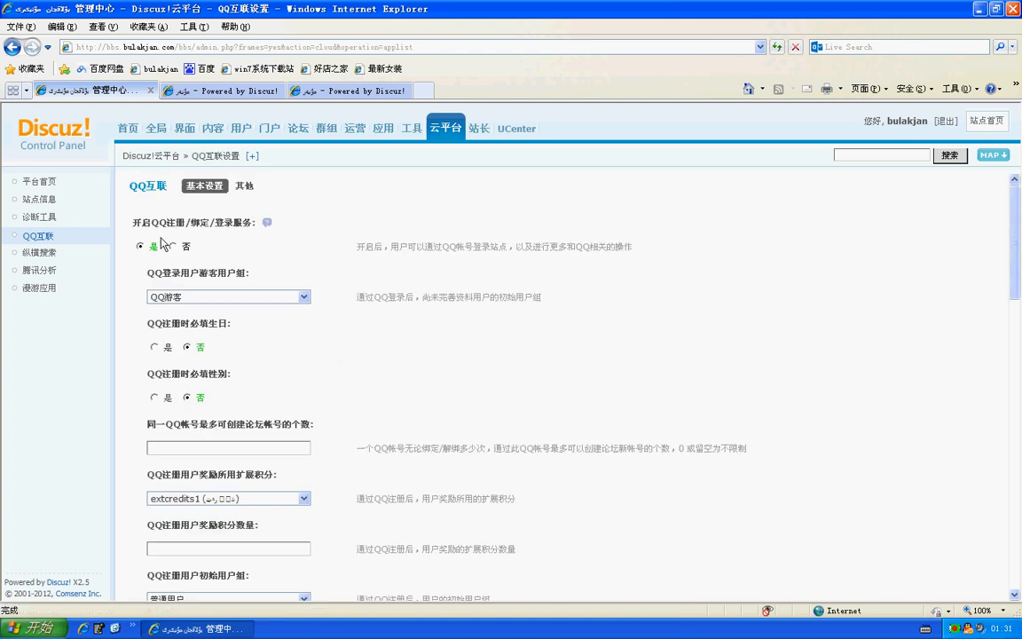
scroll(227, 302, "down", 5)
scroll(250, 336, "down", 1)
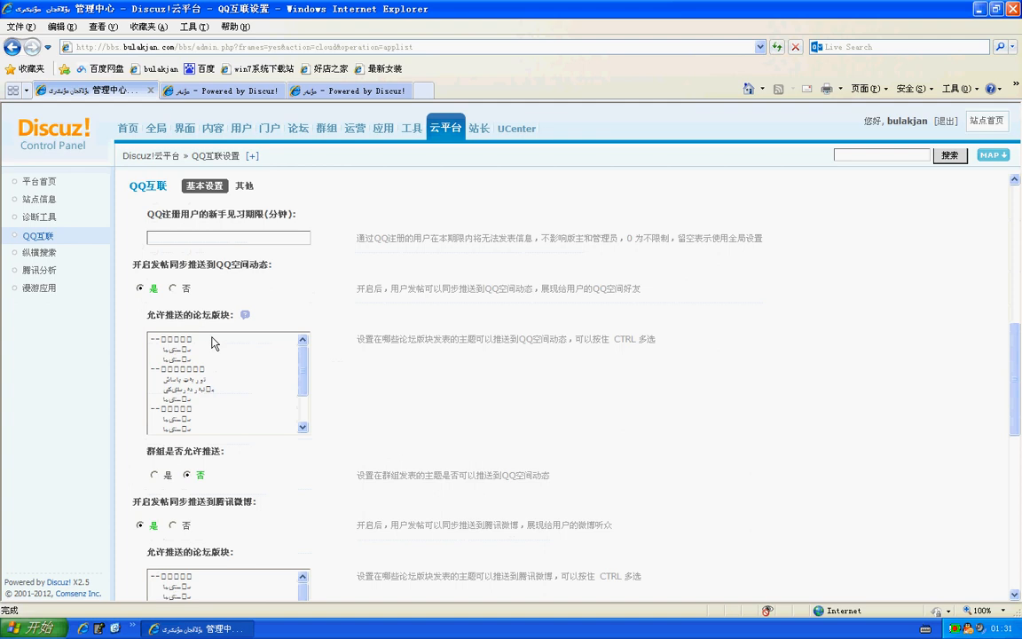
left_click_drag(213, 346, 213, 471)
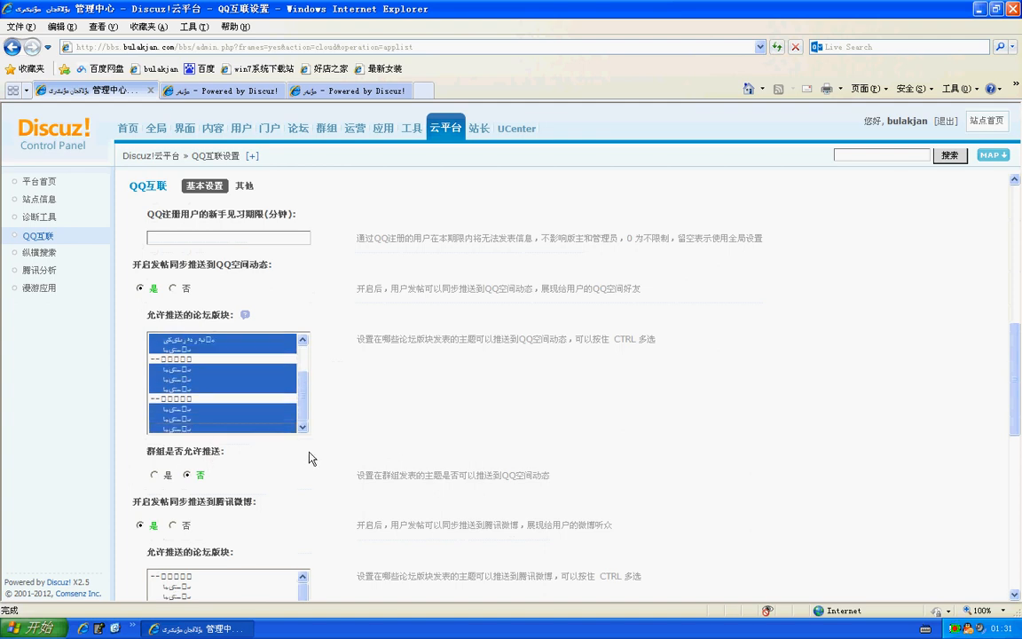
scroll(307, 453, "down", 3)
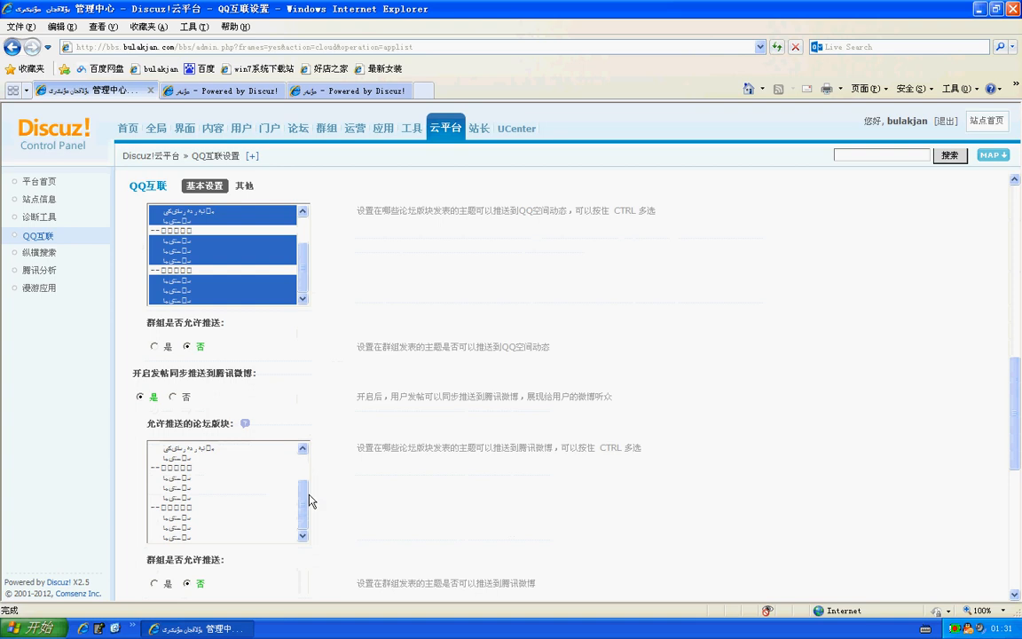
left_click_drag(305, 509, 209, 537)
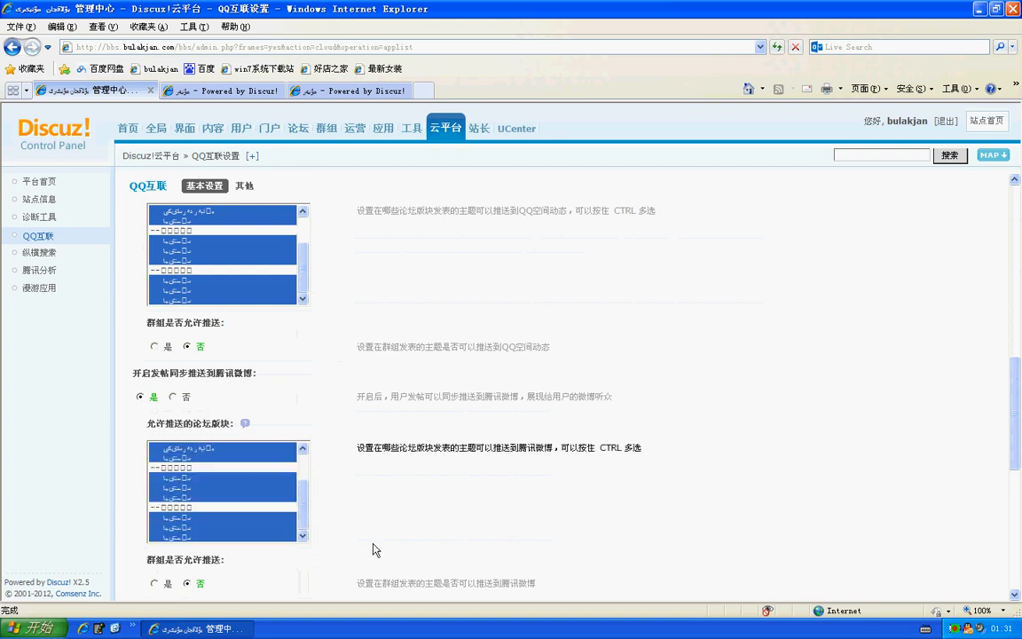
Step: Enter the site's QQ number for both the certified space and the official microblog, and submit the QQ互联 settings
scroll(340, 496, "down", 5)
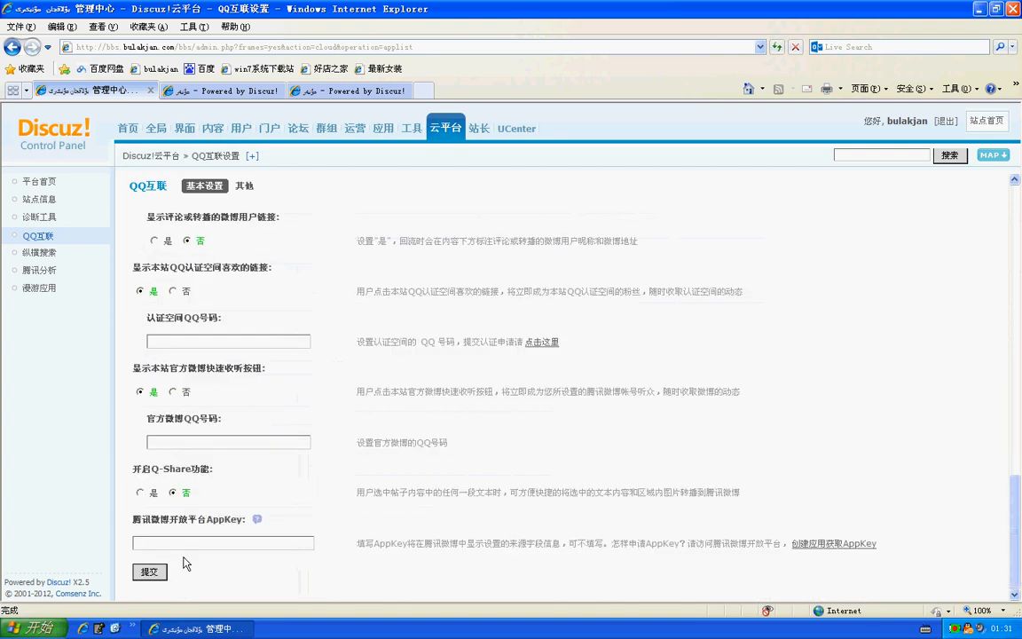
left_click(195, 344)
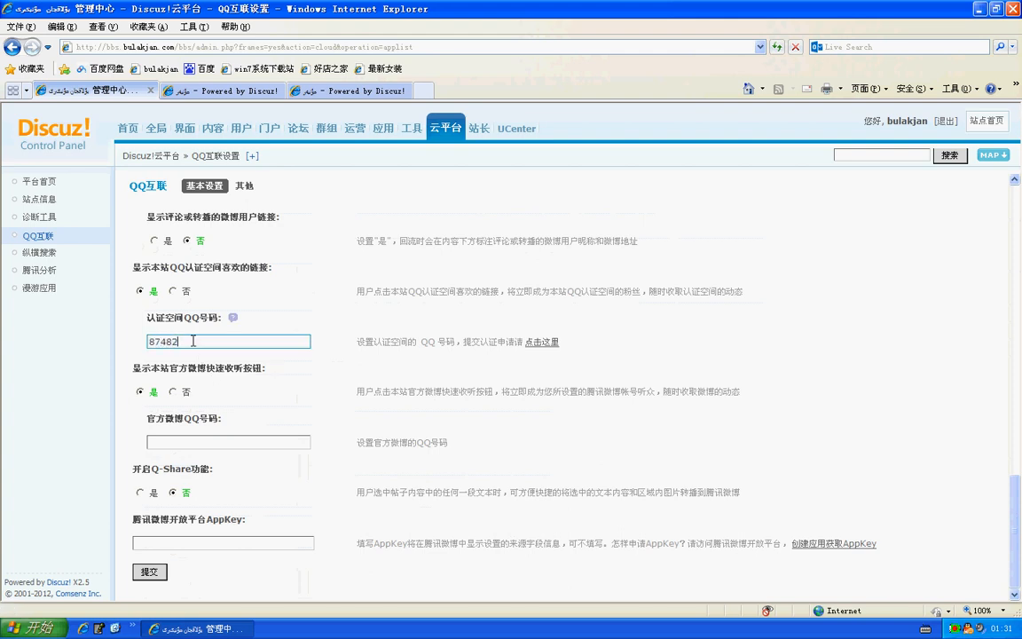
left_click(181, 442)
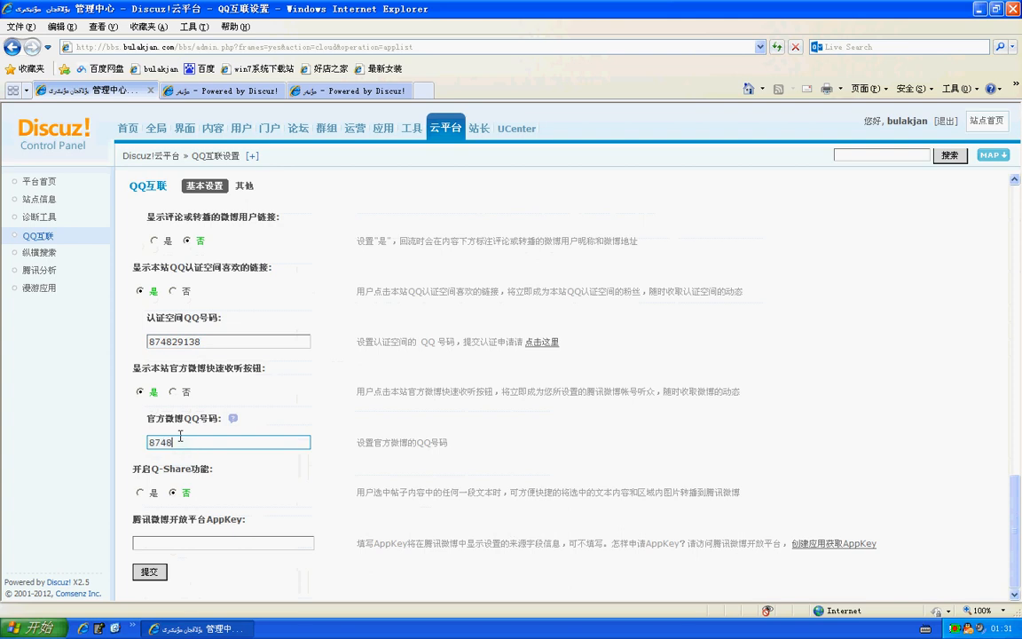
left_click(151, 572)
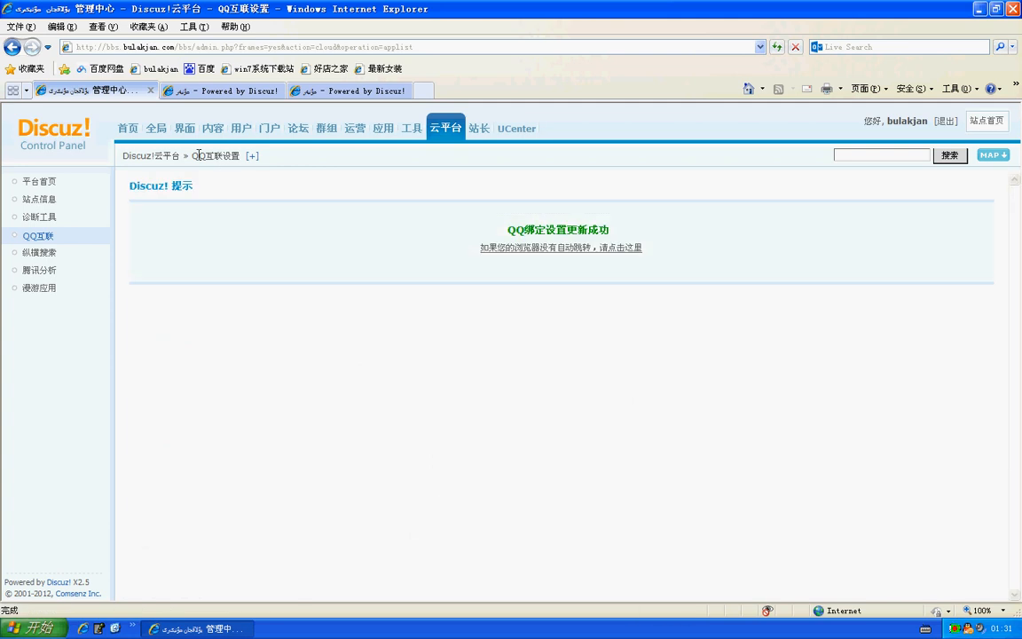
Step: Update the data, template and DIY module category caches, and reload the forum home page, dismissing its 漫游 news notice
left_click(412, 127)
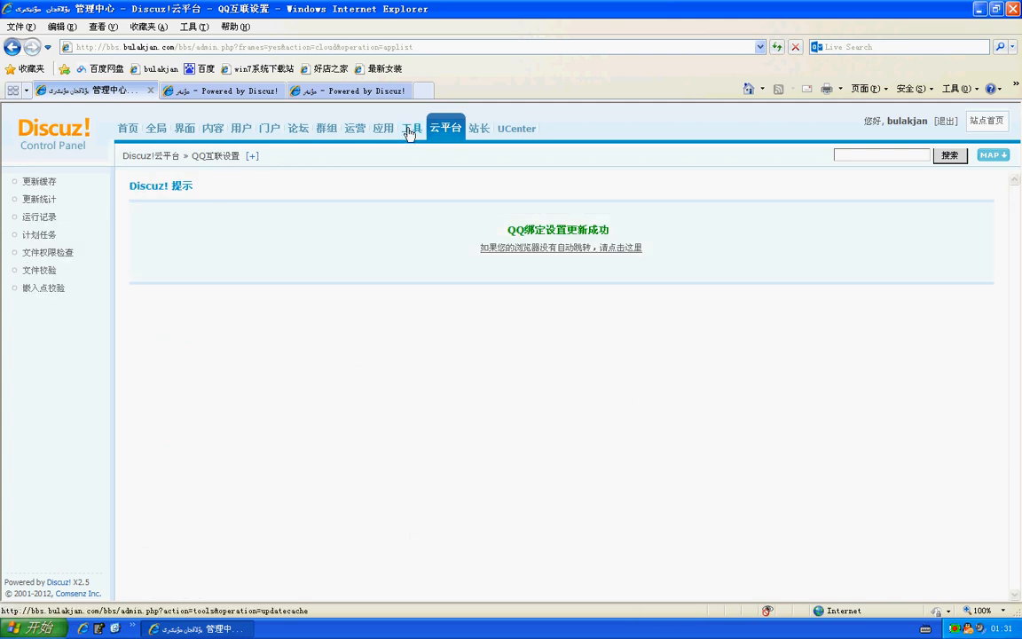
left_click(539, 399)
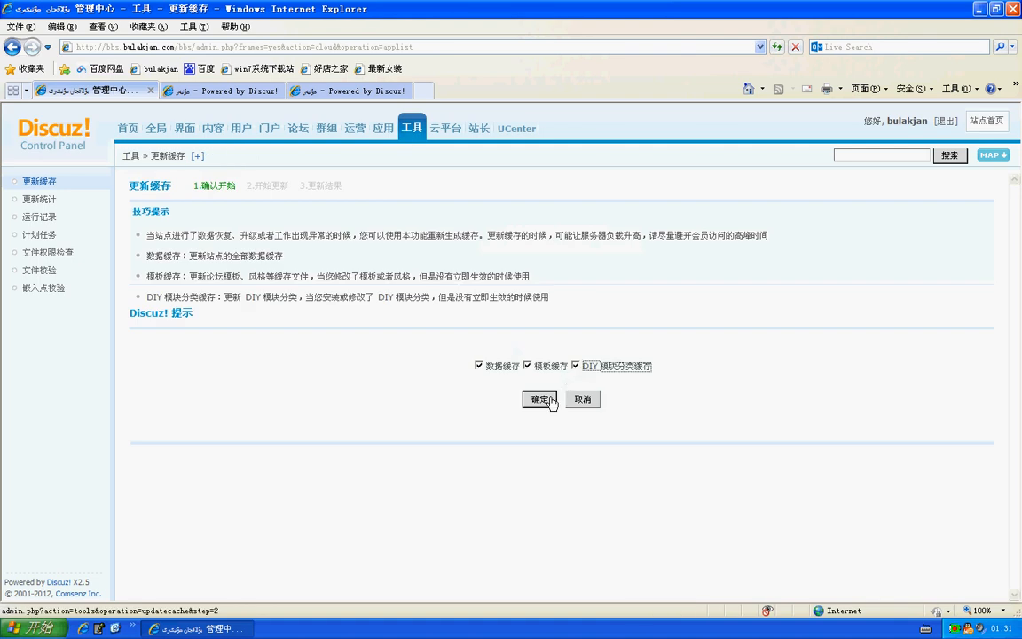
left_click(315, 91)
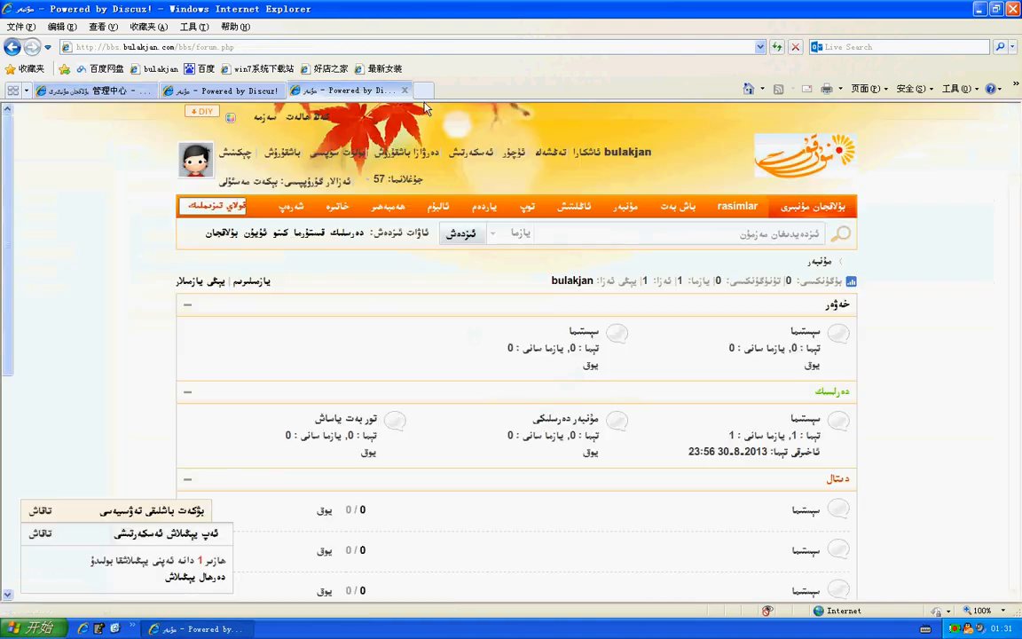
left_click(777, 47)
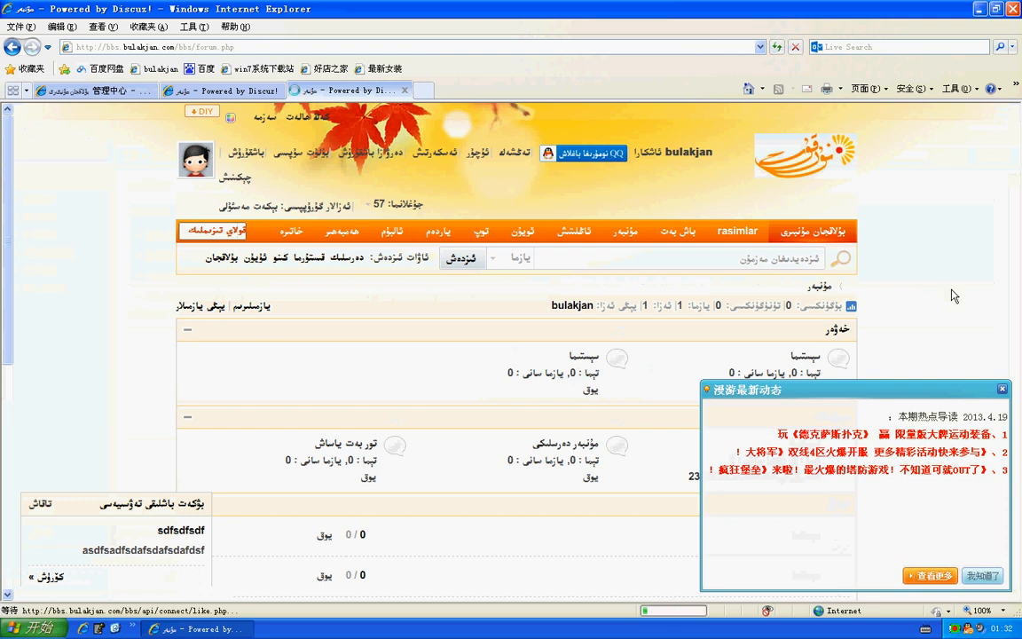
left_click(1002, 389)
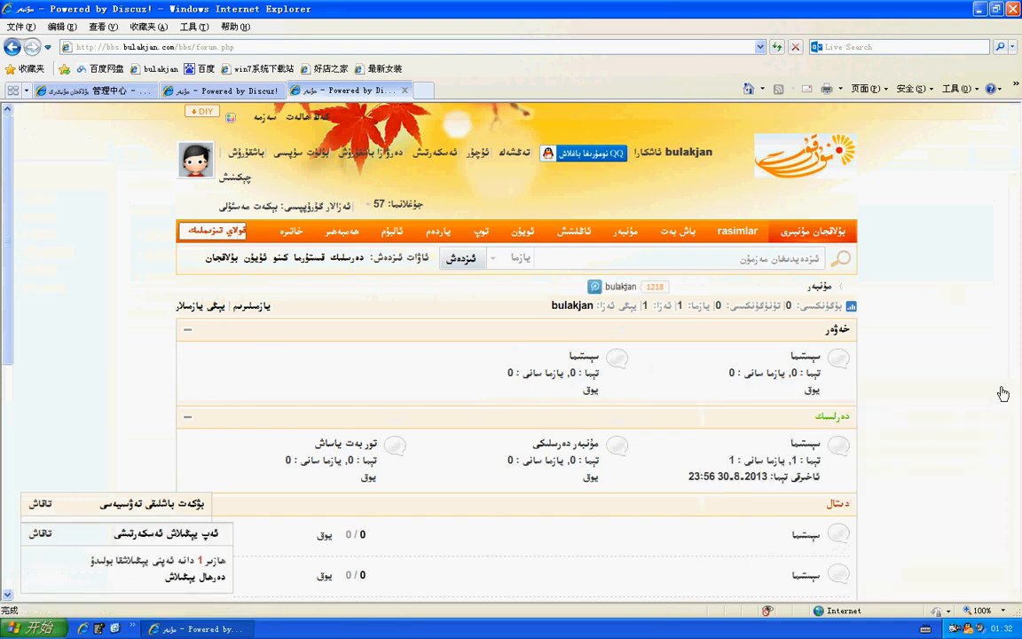
Step: Bind the logged-in QQ account to the forum account, authorizing QQ空间 and 腾讯微博 sharing, and save the binding settings
left_click(593, 161)
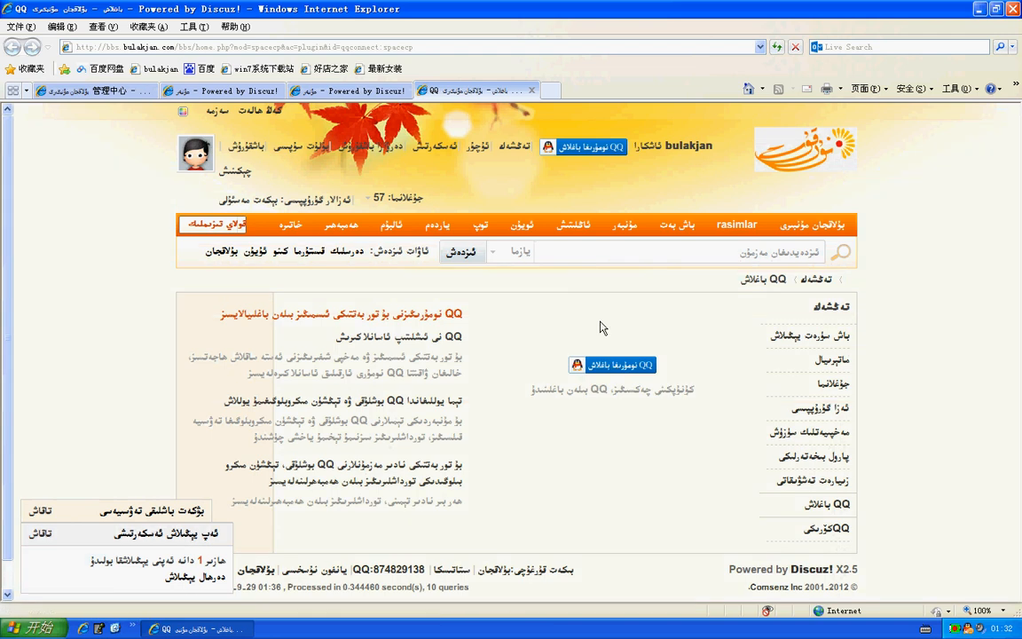
left_click(617, 361)
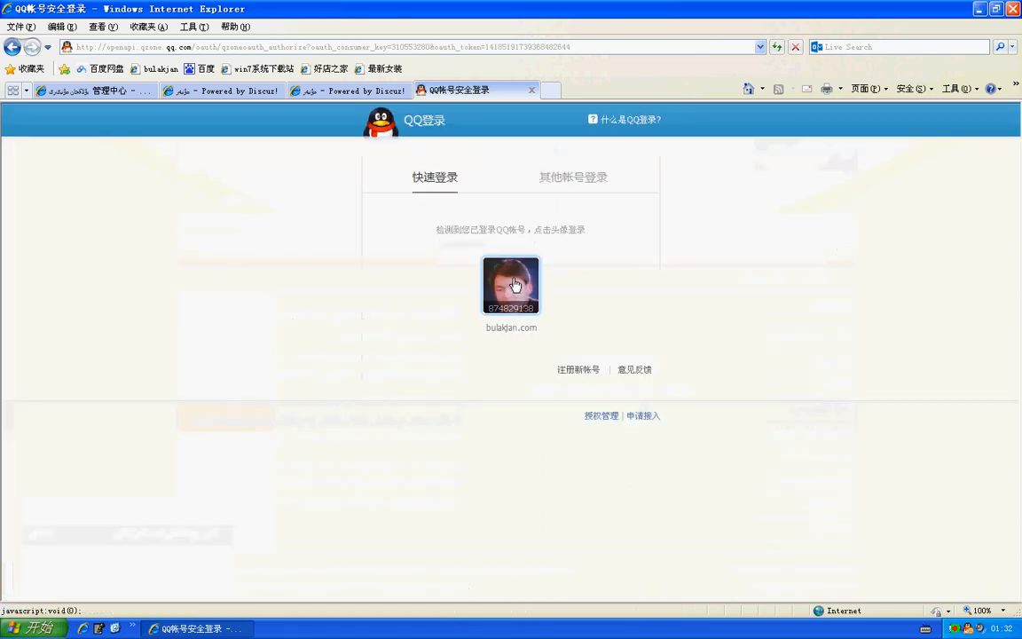
left_click(515, 290)
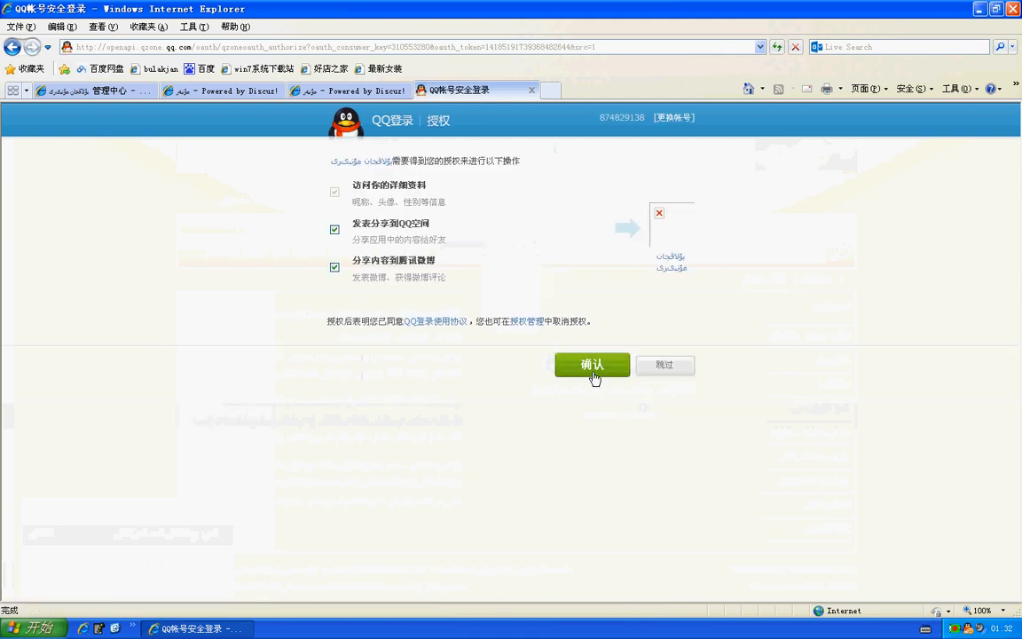
left_click(597, 371)
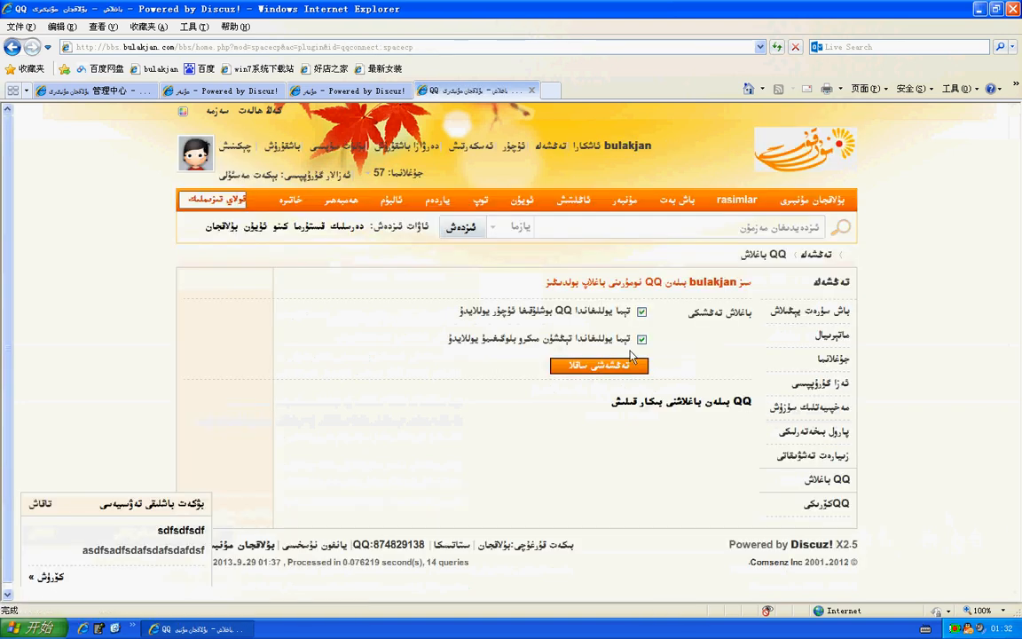
left_click(599, 366)
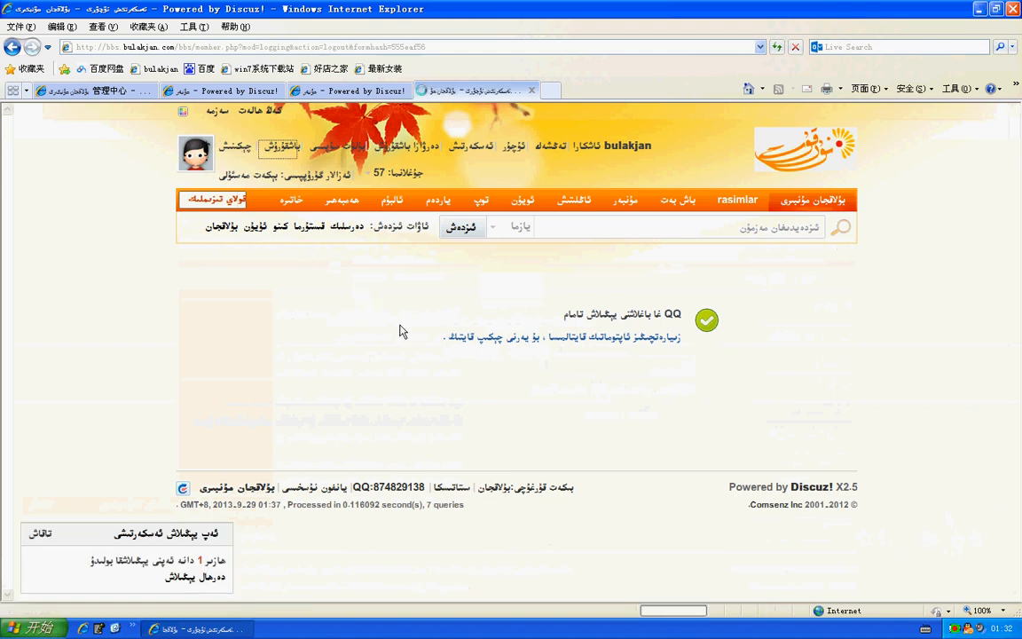
Step: Log out of the forum, log back in through the bound QQ account and return to the admin center
left_click(619, 322)
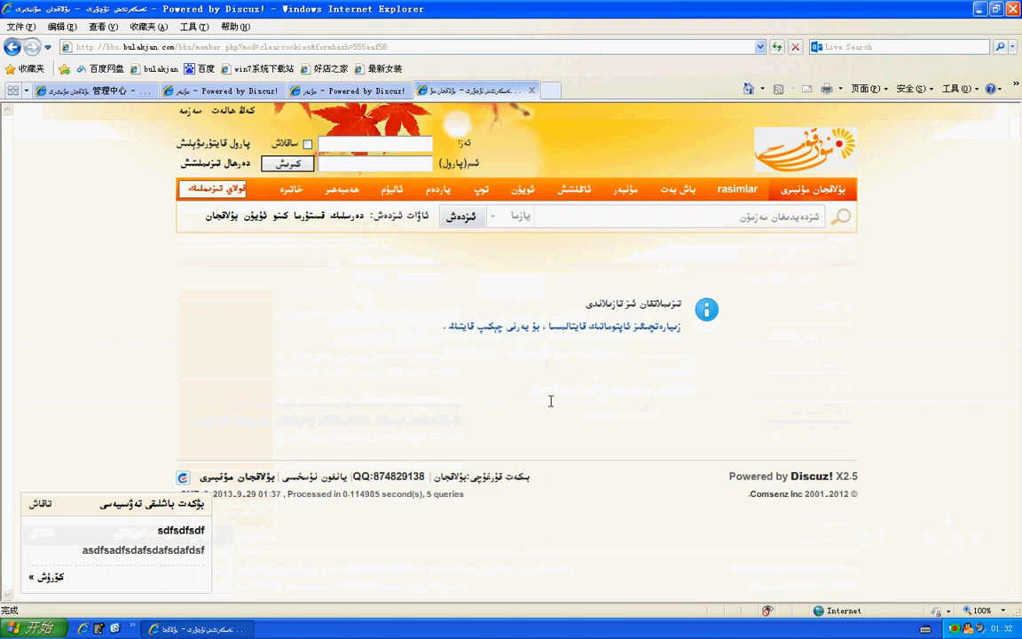
left_click(290, 166)
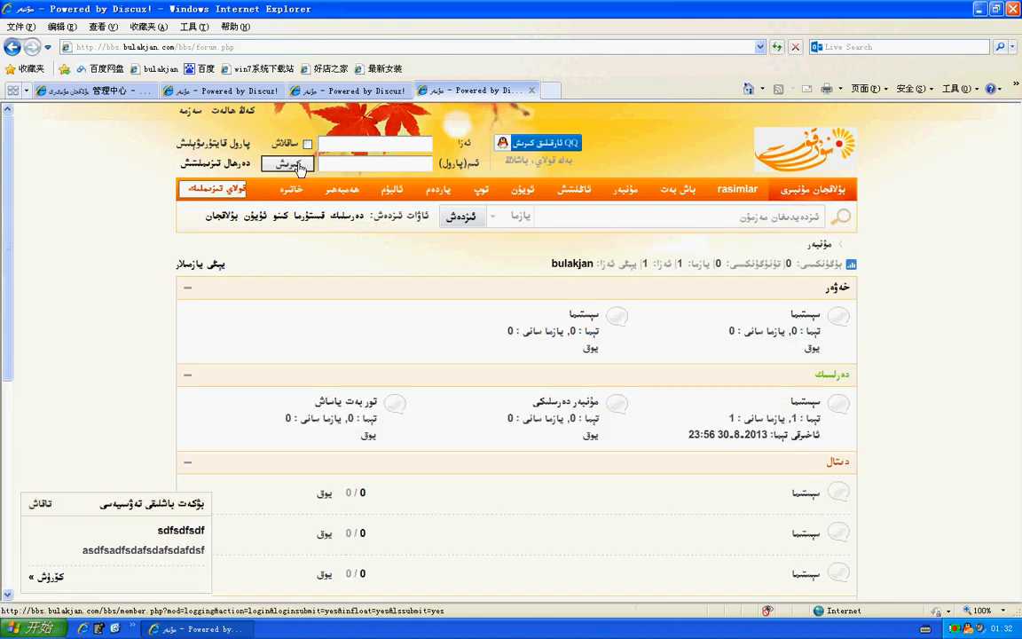
left_click(549, 142)
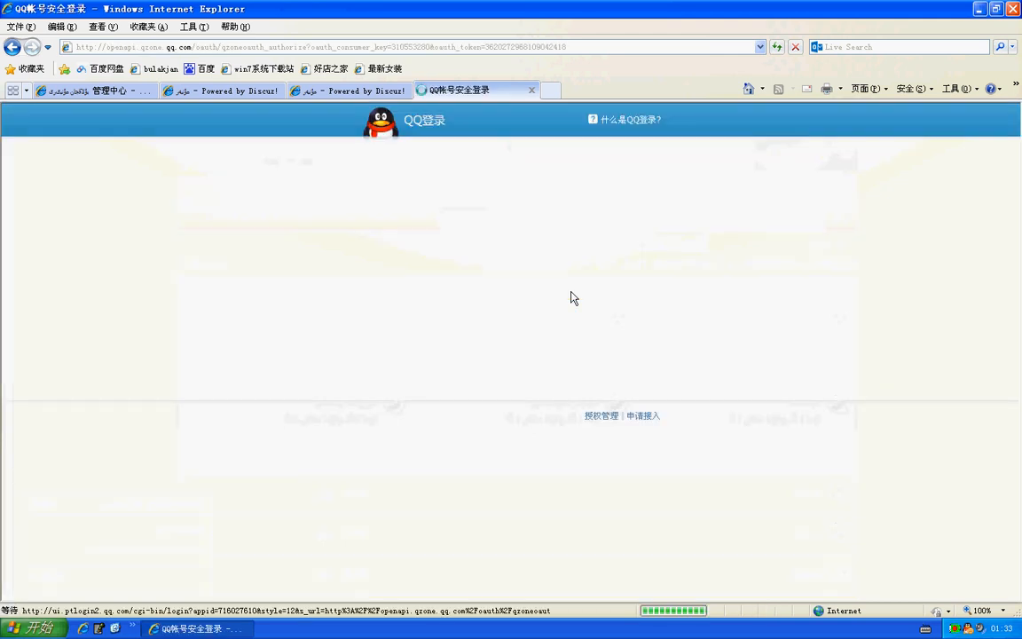
left_click(513, 281)
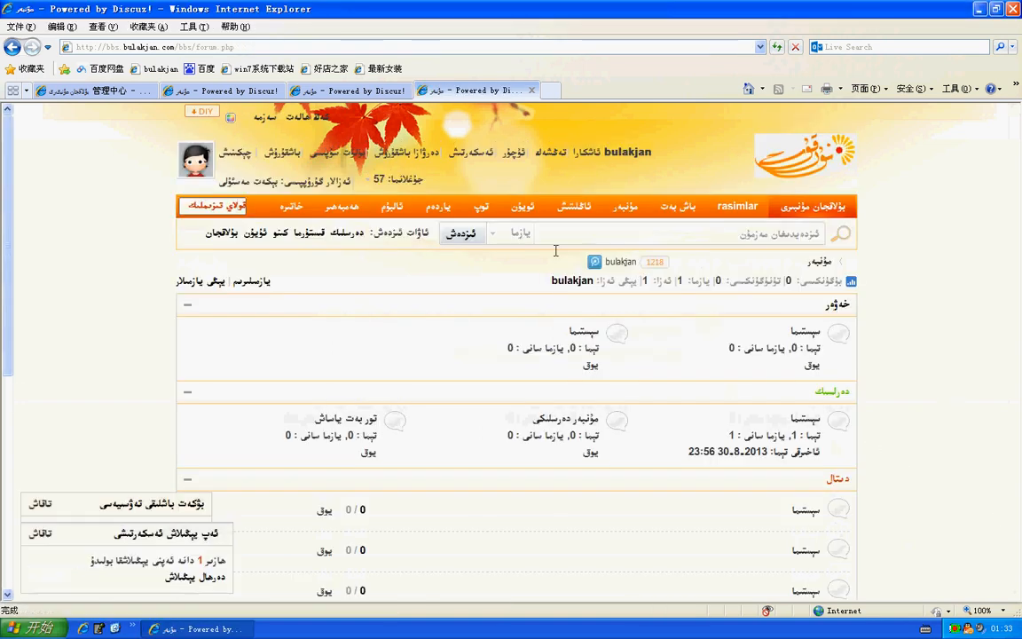
left_click(133, 92)
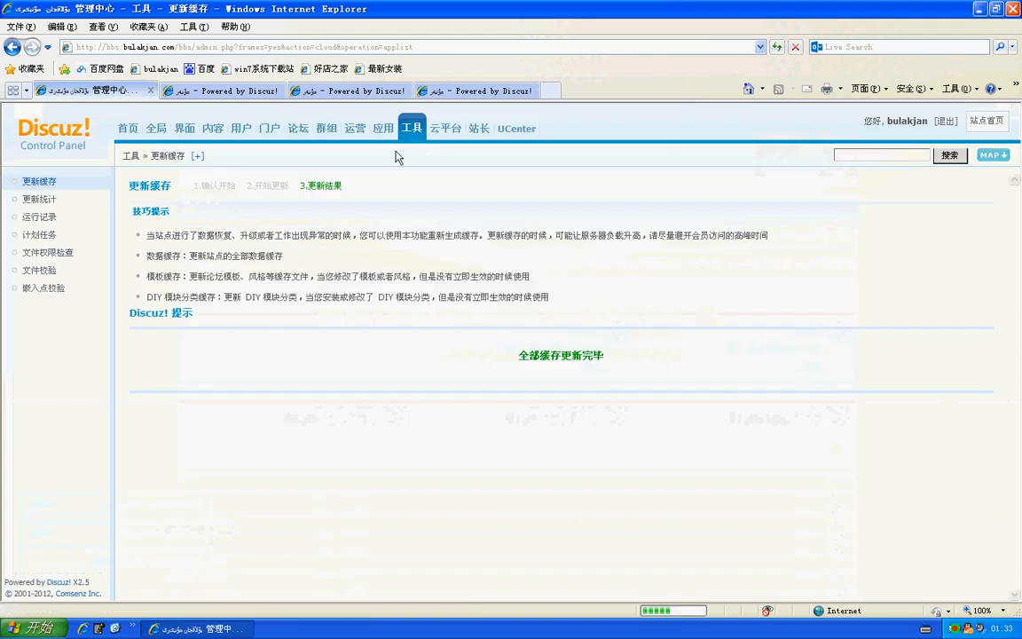